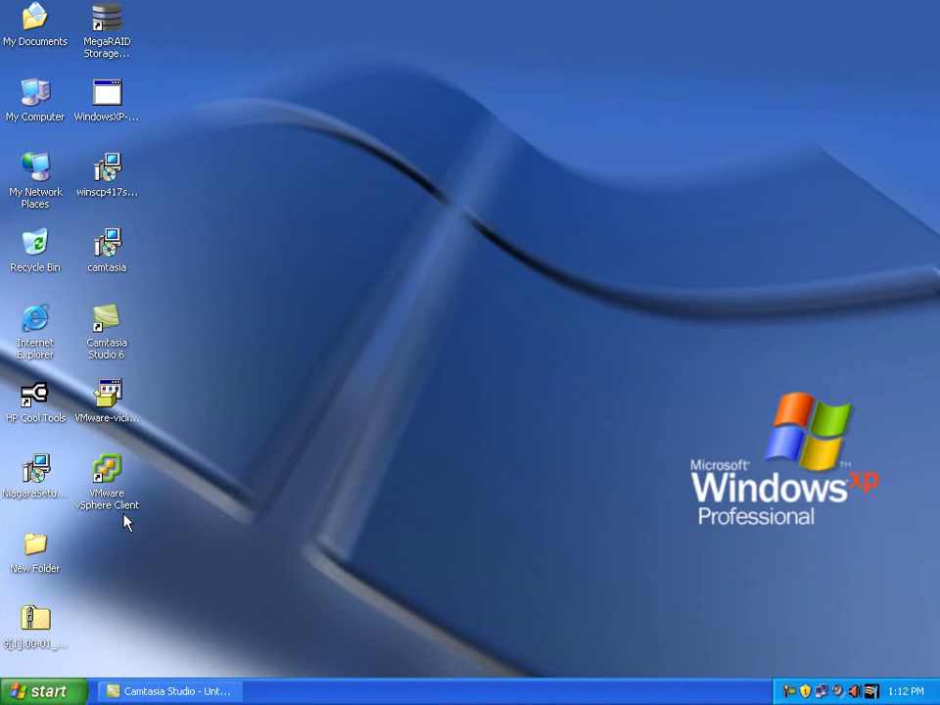
Log in to host 192.19.221.182 as root in vSphere Client, ignoring the certificate warning.
{"action": "left_click", "coordinate": [100, 506]}
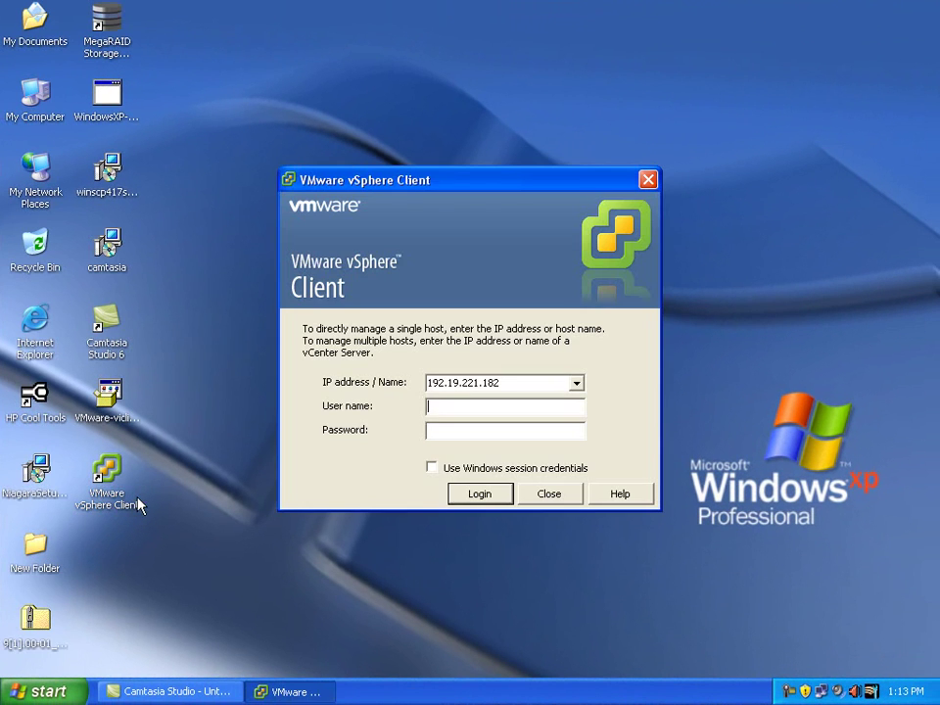
{"action": "type", "text": "root"}
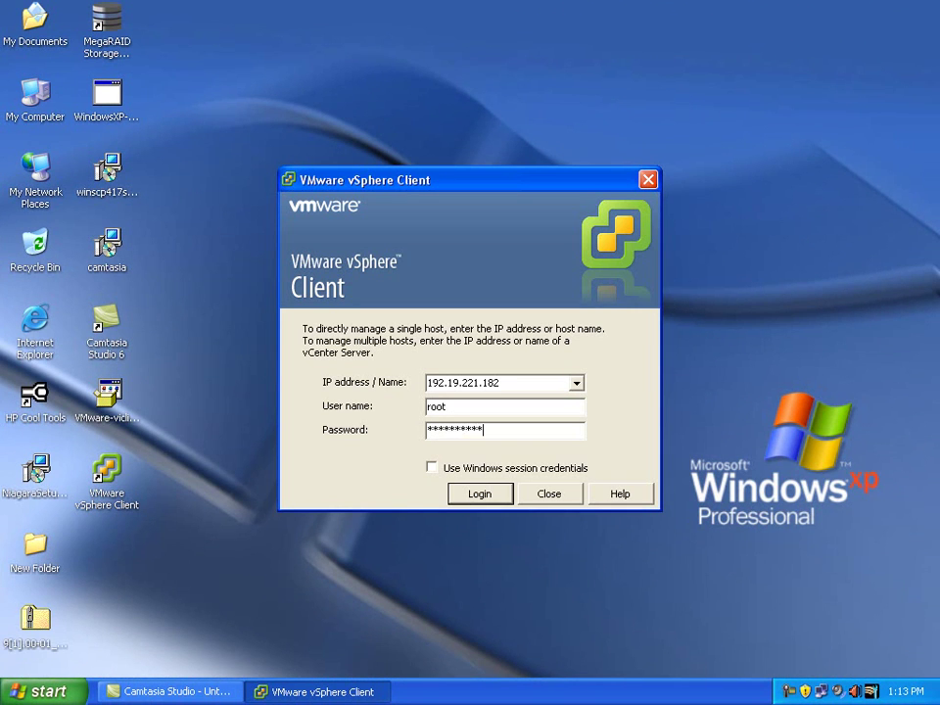
{"action": "key", "text": "Return"}
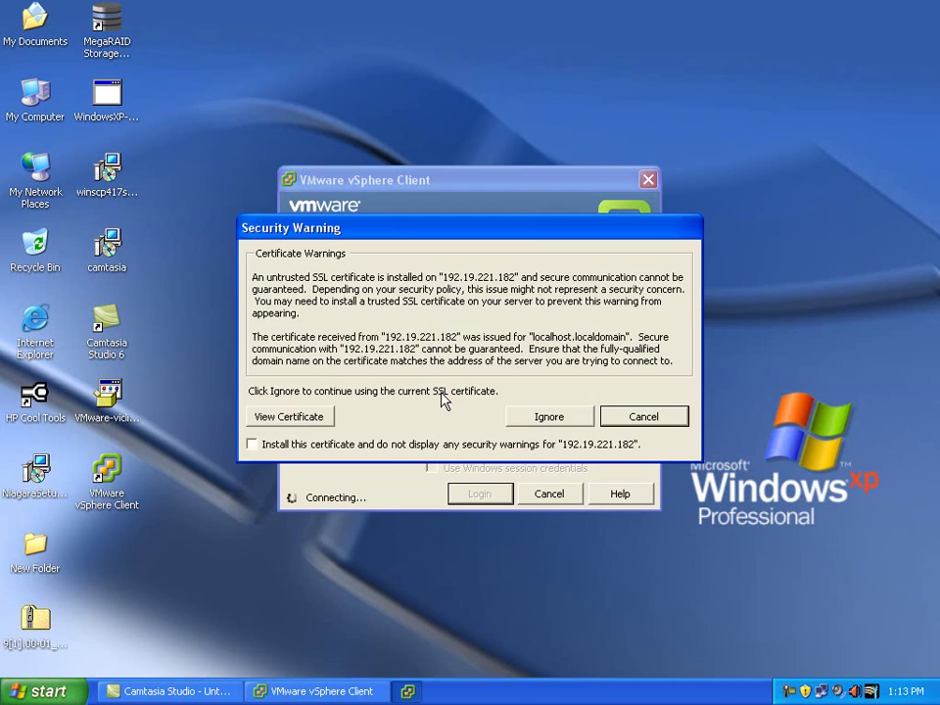
{"action": "left_click", "coordinate": [548, 417]}
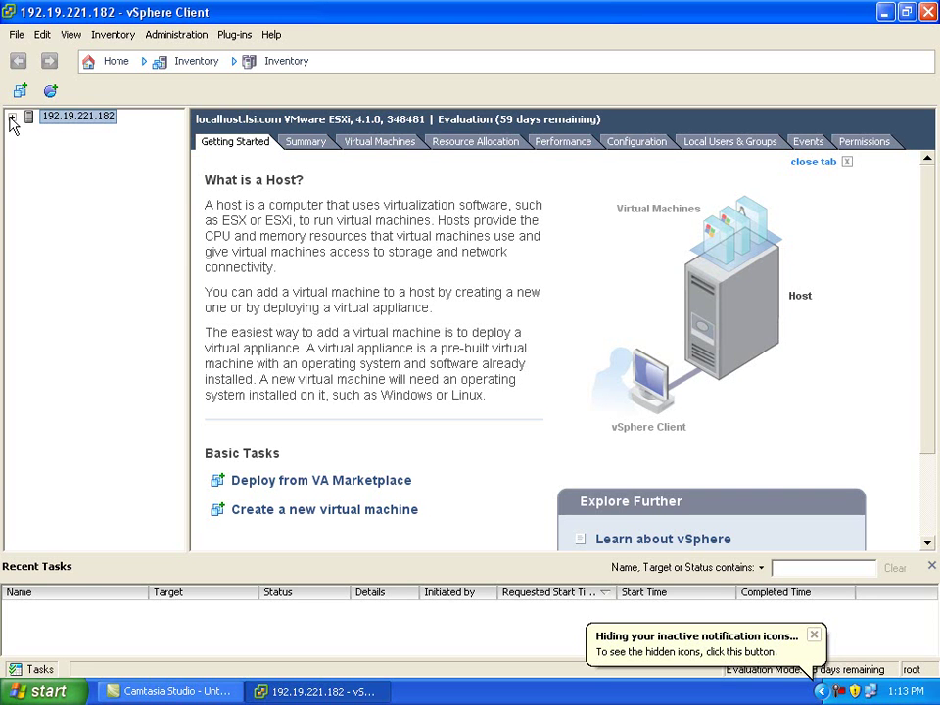
Open the console of the Window2008 virtual machine under New Resource.
{"action": "left_click", "coordinate": [12, 116]}
{"action": "left_click", "coordinate": [29, 131]}
{"action": "left_click", "coordinate": [67, 147]}
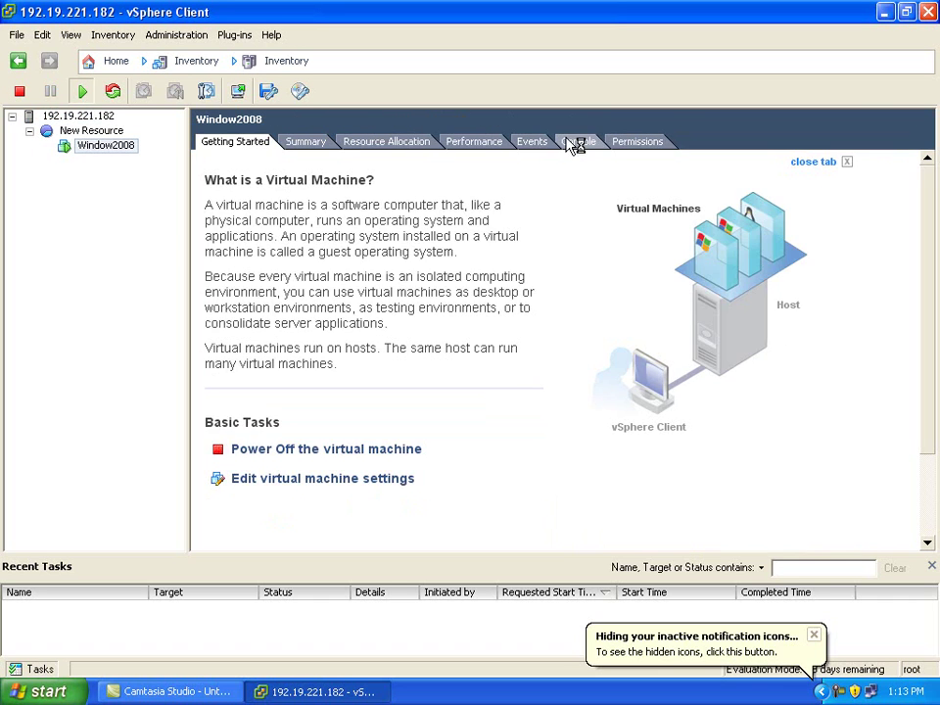
{"action": "left_click", "coordinate": [577, 142]}
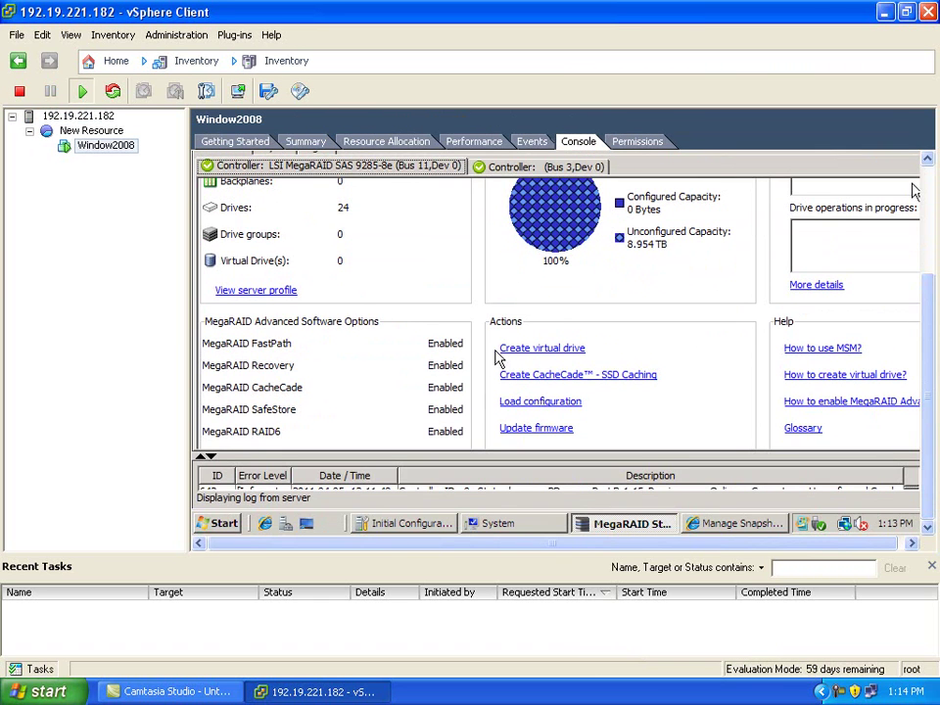
Widen the console and show MegaRAID Storage Manager's Physical device tree.
{"action": "left_click_drag", "start_coordinate": [930, 370], "coordinate": [925, 244]}
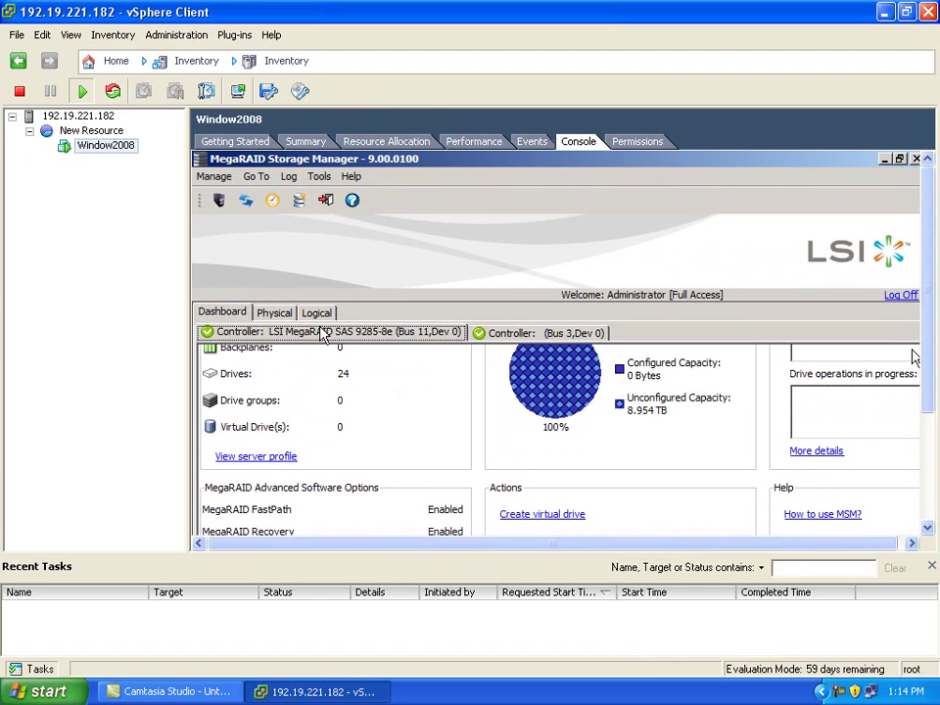
{"action": "left_click_drag", "start_coordinate": [186, 279], "coordinate": [147, 268]}
{"action": "left_click", "coordinate": [172, 311]}
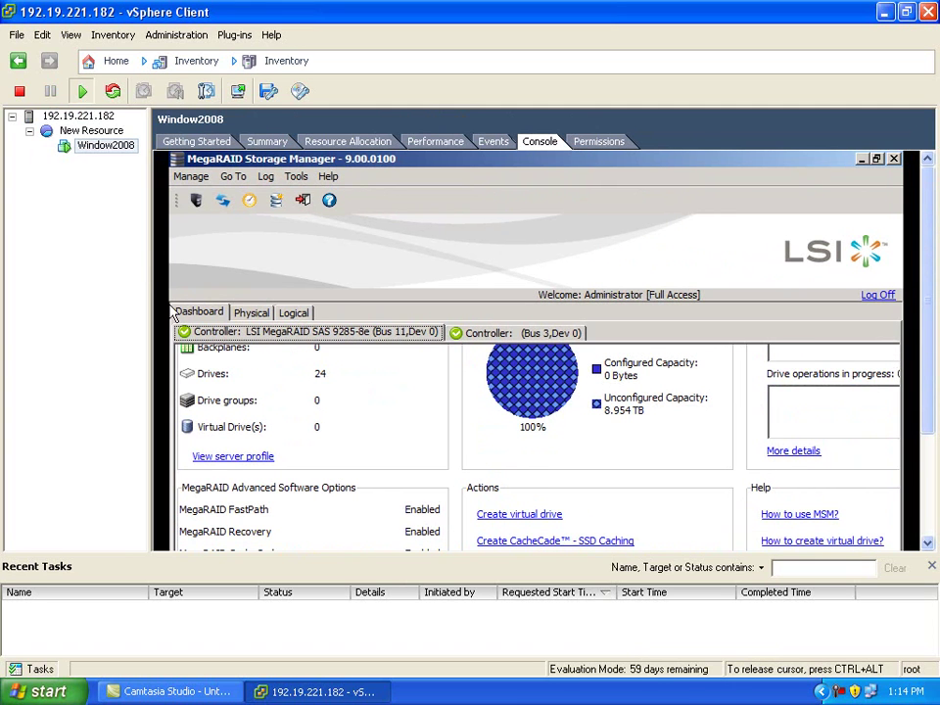
{"action": "left_click", "coordinate": [251, 312]}
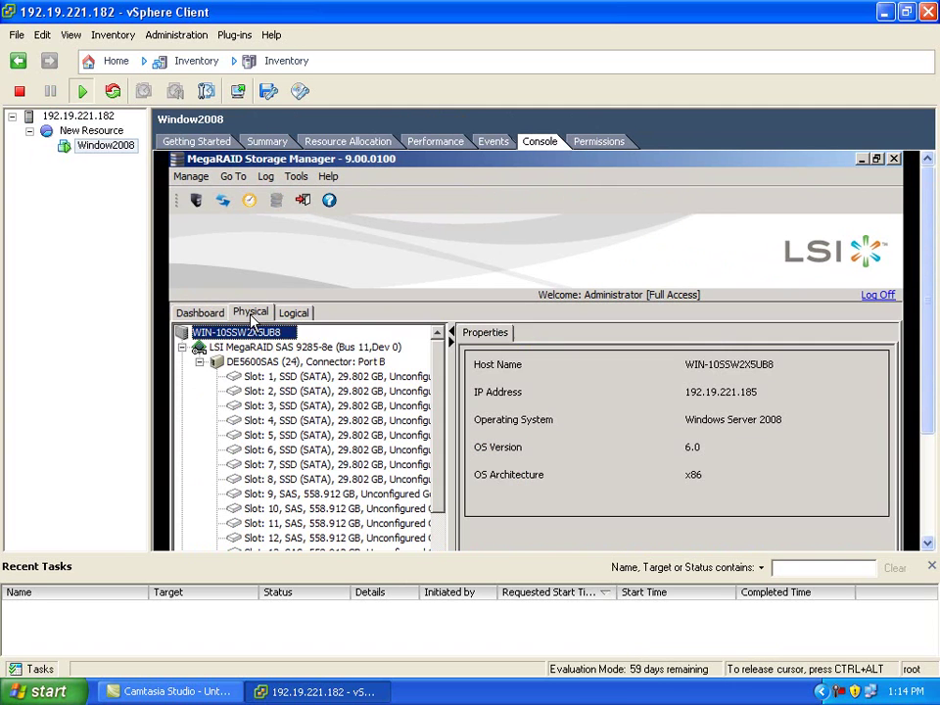
Start Create Virtual Drive on the LSI MegaRAID SAS 9285-8e controller using Advanced mode.
{"action": "left_click", "coordinate": [308, 349]}
{"action": "right_click", "coordinate": [309, 354]}
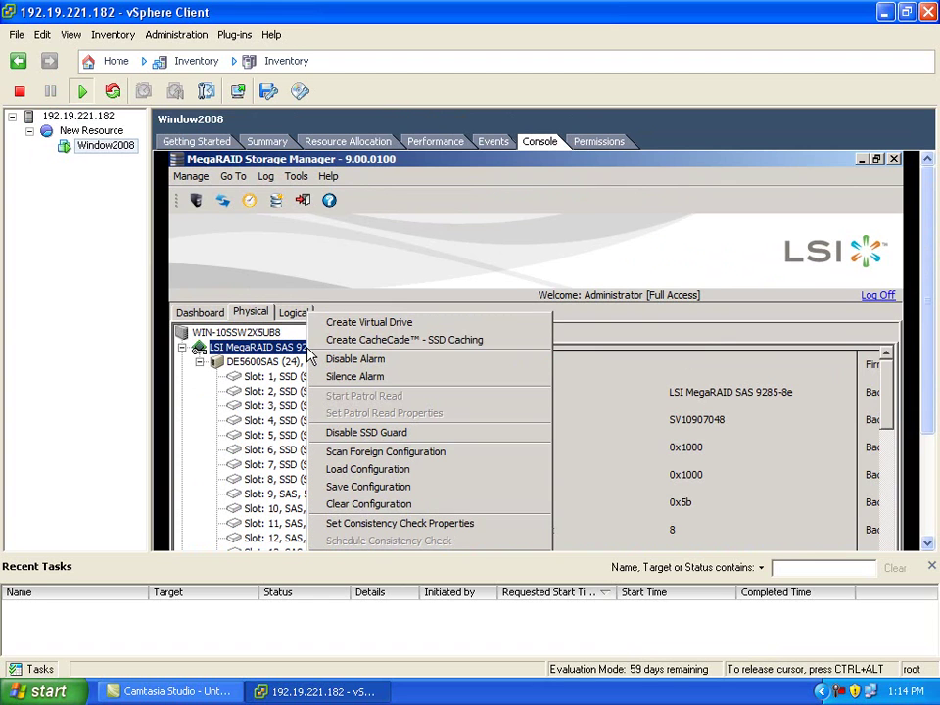
{"action": "left_click", "coordinate": [333, 323]}
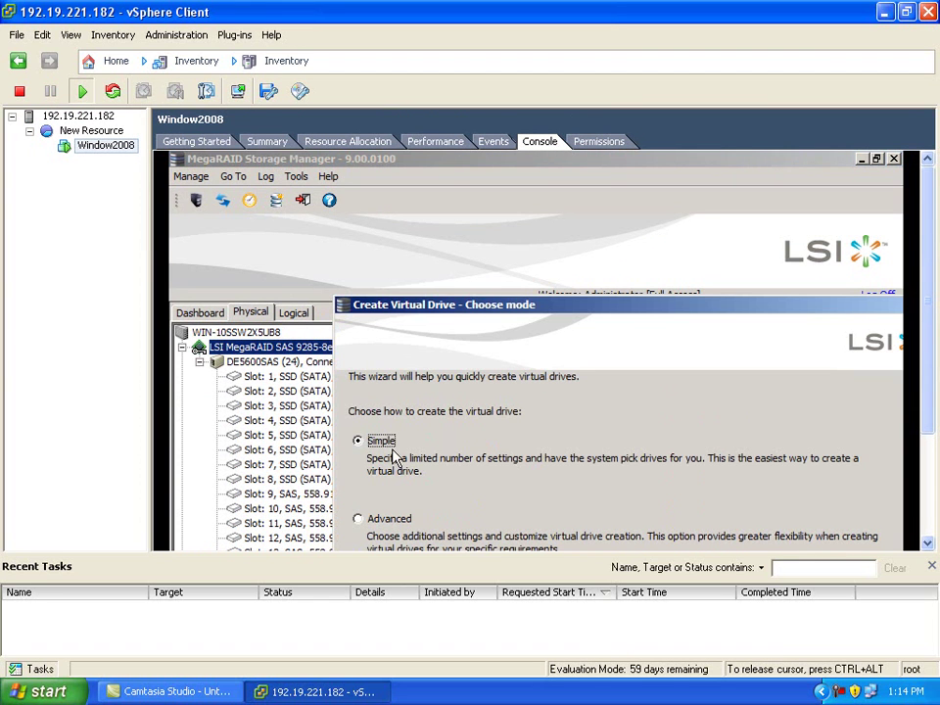
{"action": "left_click_drag", "start_coordinate": [578, 313], "coordinate": [426, 159]}
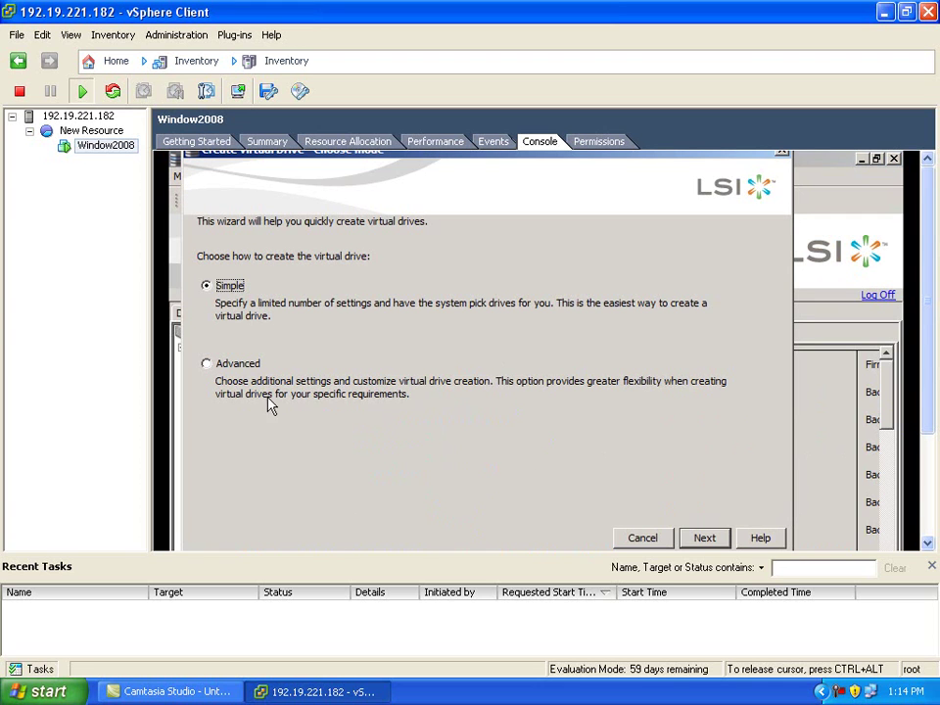
{"action": "left_click", "coordinate": [207, 364]}
{"action": "left_click", "coordinate": [698, 538]}
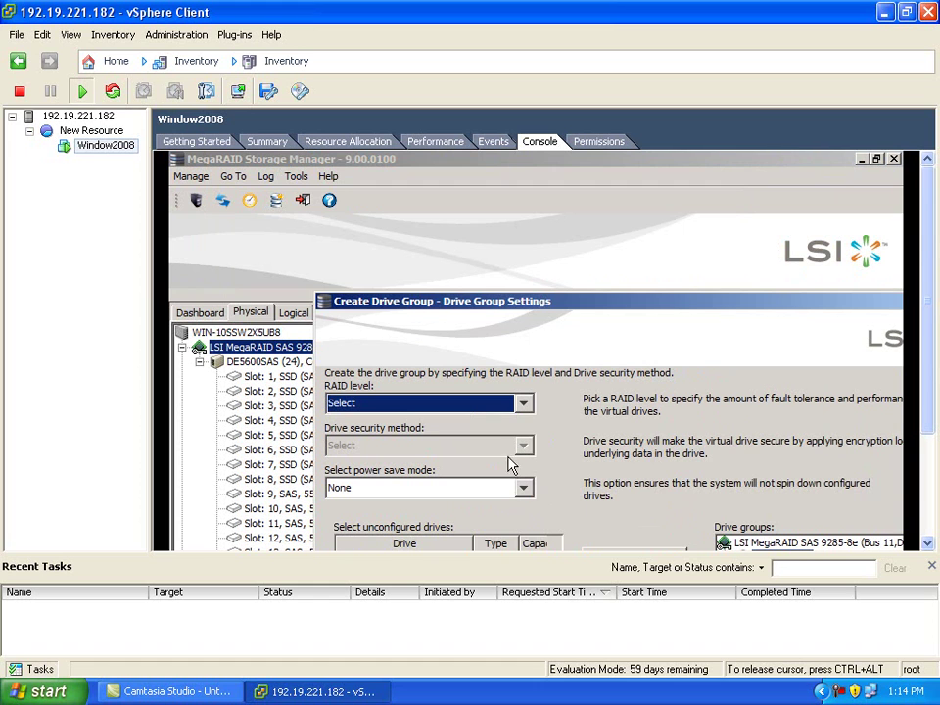
Create Drive Group0 as RAID 5 from three SAS drives (1.091 TB).
{"action": "left_click_drag", "start_coordinate": [568, 304], "coordinate": [444, 159]}
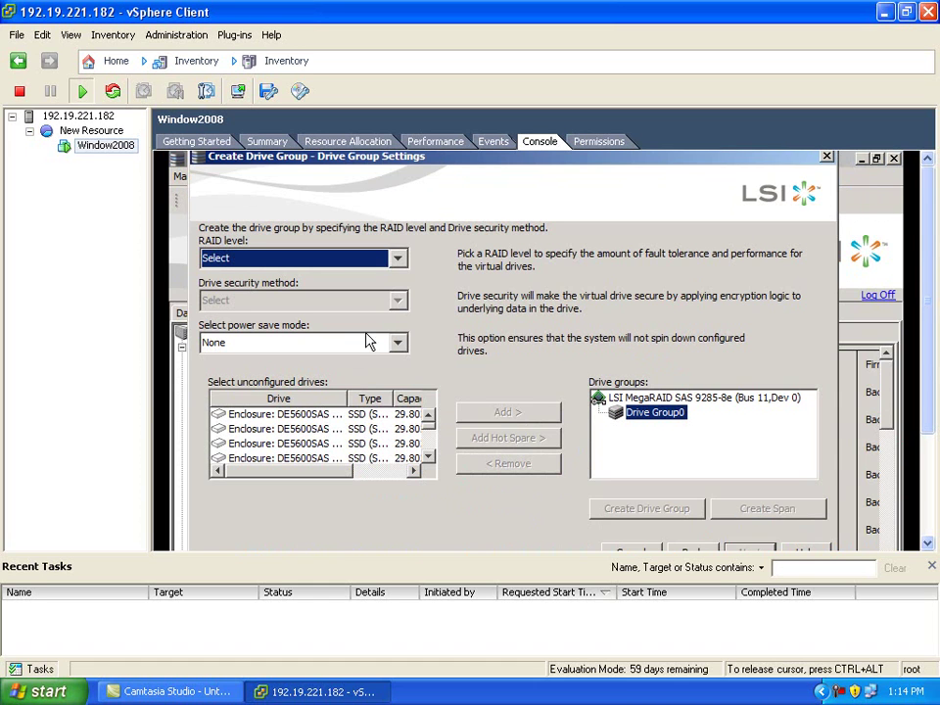
{"action": "left_click", "coordinate": [398, 261]}
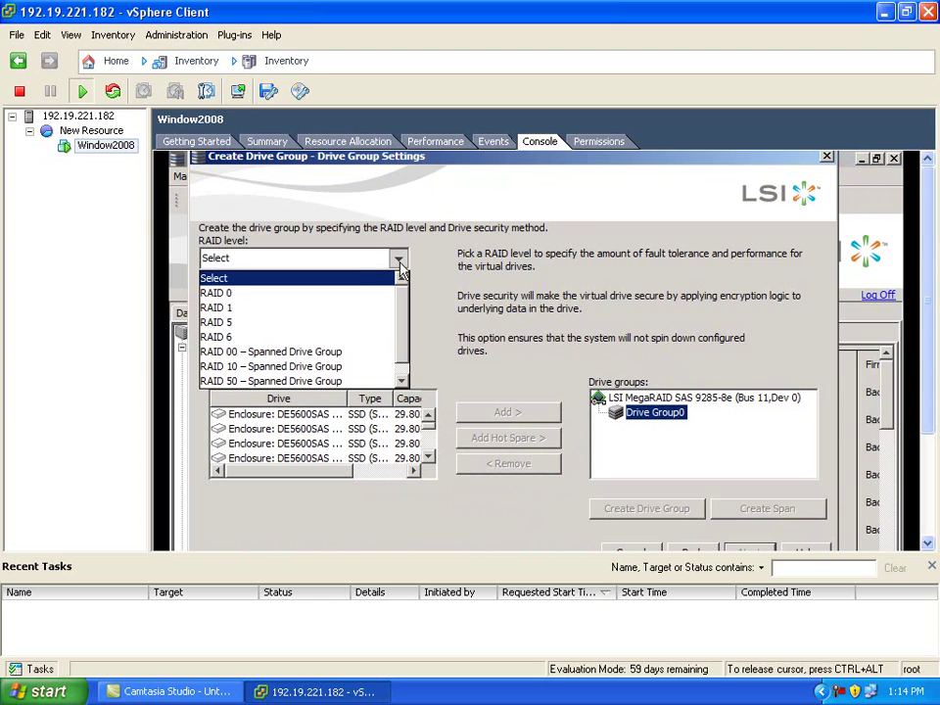
{"action": "left_click", "coordinate": [362, 327]}
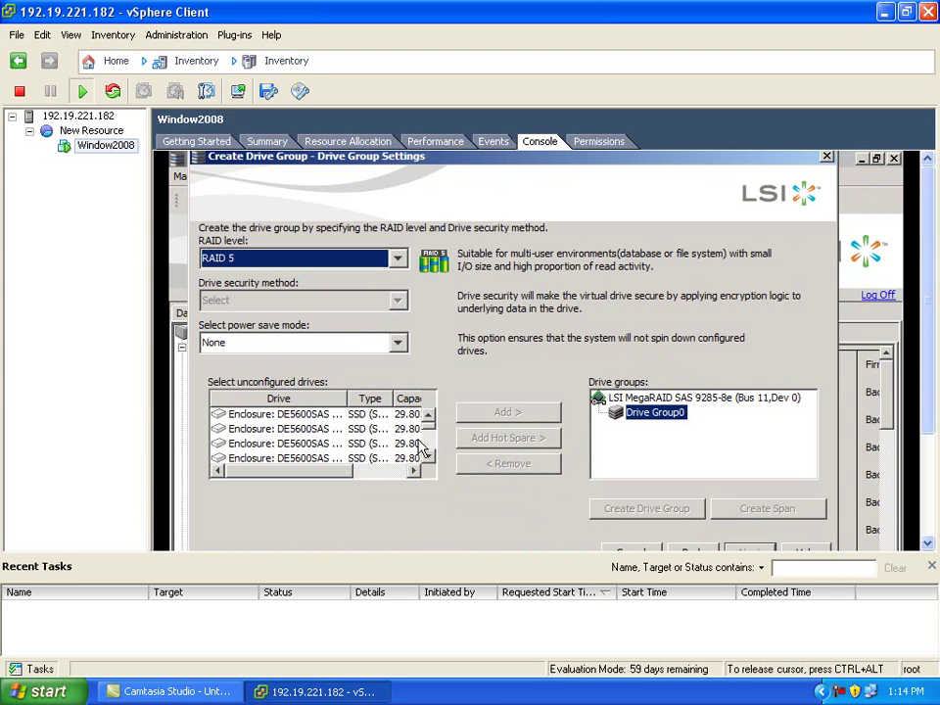
{"action": "left_click_drag", "start_coordinate": [428, 437], "coordinate": [432, 449]}
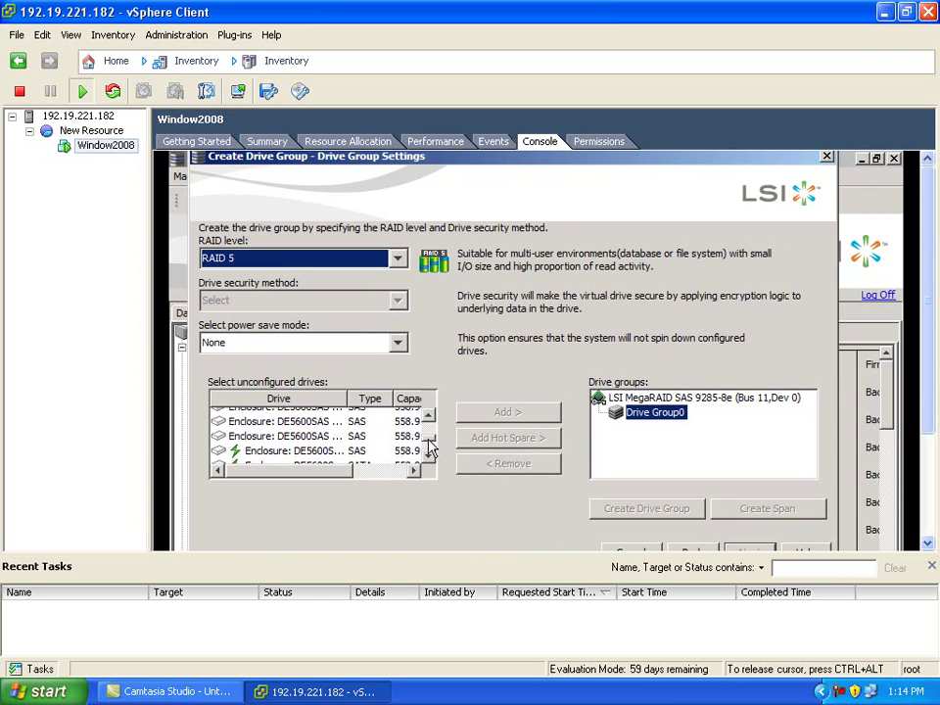
{"action": "left_click", "coordinate": [357, 421]}
{"action": "left_click", "coordinate": [355, 431], "text": "shift"}
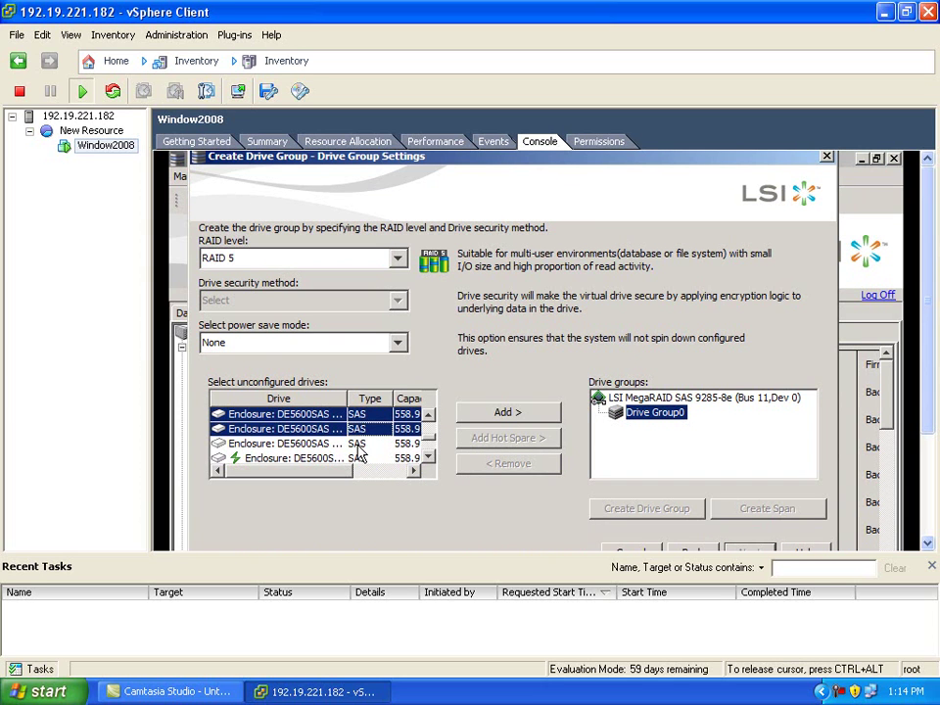
{"action": "left_click", "coordinate": [486, 413]}
{"action": "left_click", "coordinate": [648, 509]}
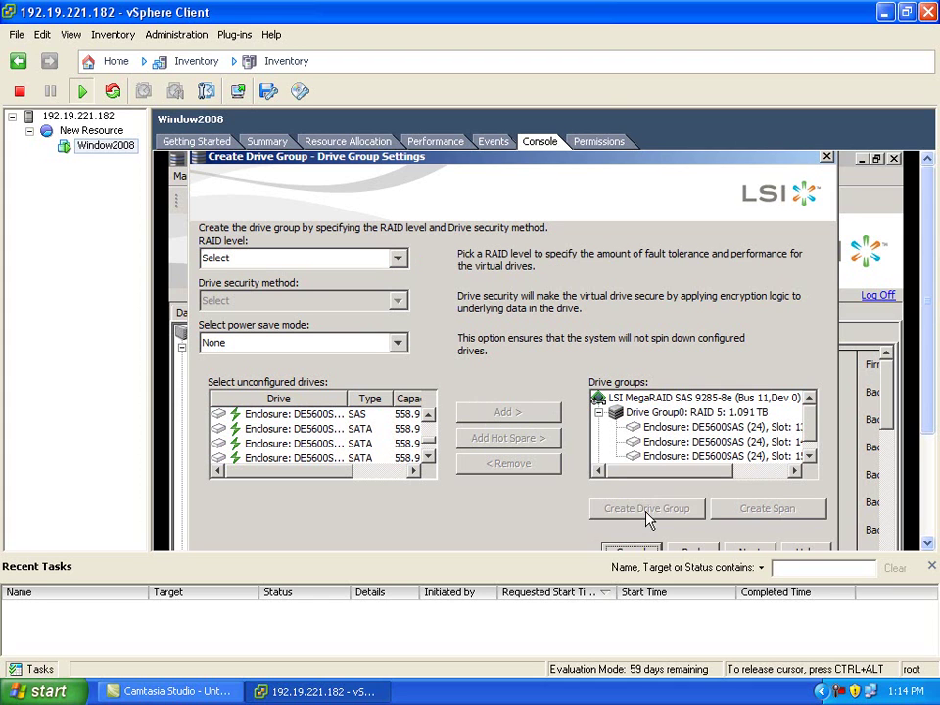
Create a second drive group as RAID 0 with a single SAS drive.
{"action": "left_click", "coordinate": [398, 257]}
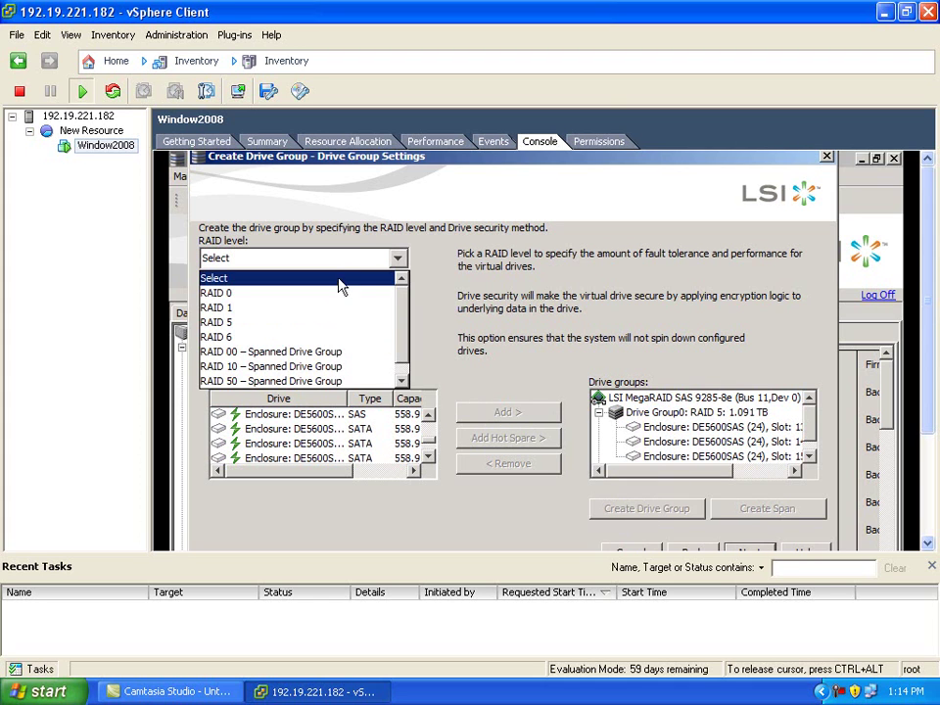
{"action": "left_click", "coordinate": [333, 293]}
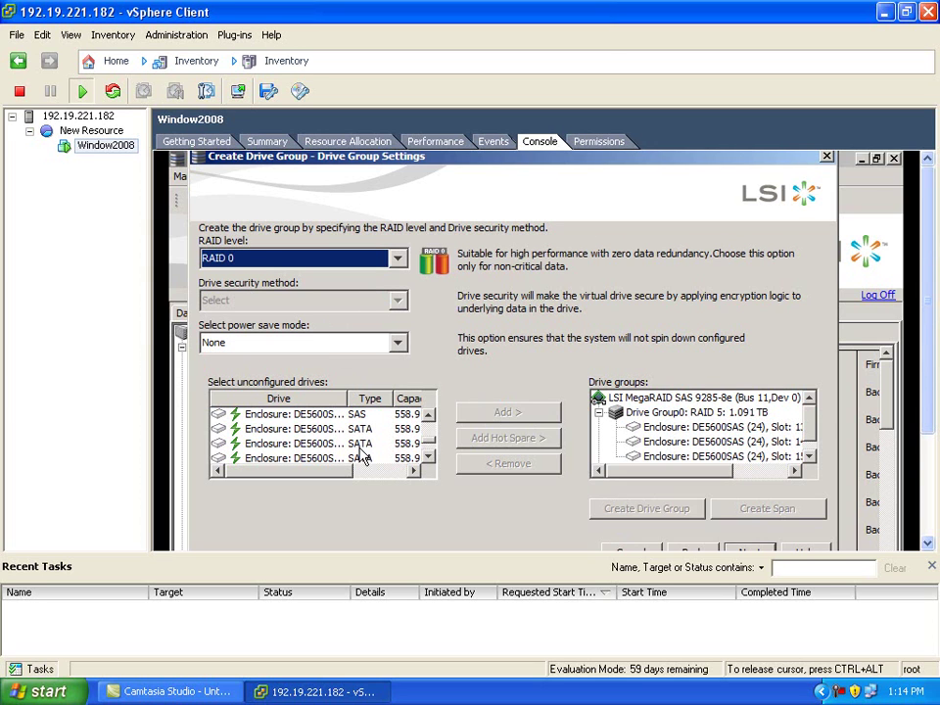
{"action": "scroll", "coordinate": [434, 447], "scroll_direction": "down", "scroll_amount": 2}
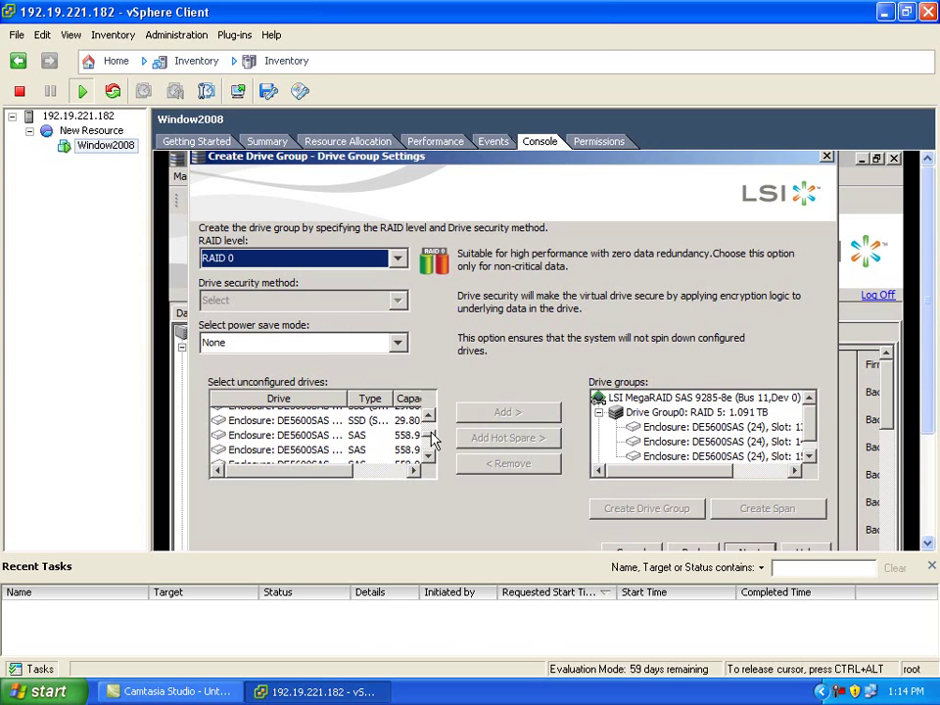
{"action": "left_click", "coordinate": [358, 438]}
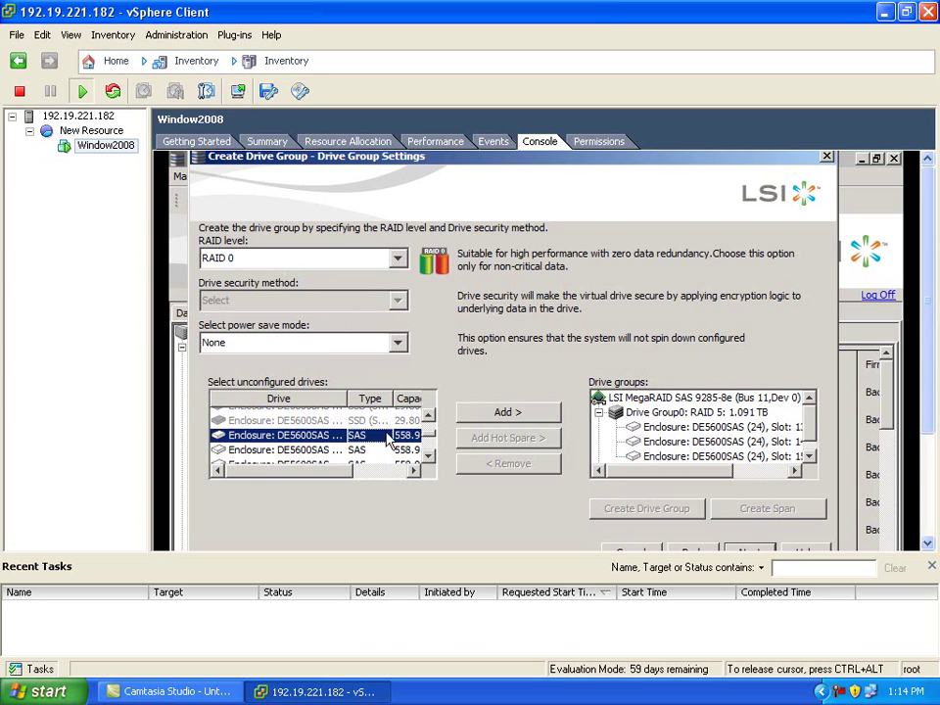
{"action": "left_click", "coordinate": [501, 415]}
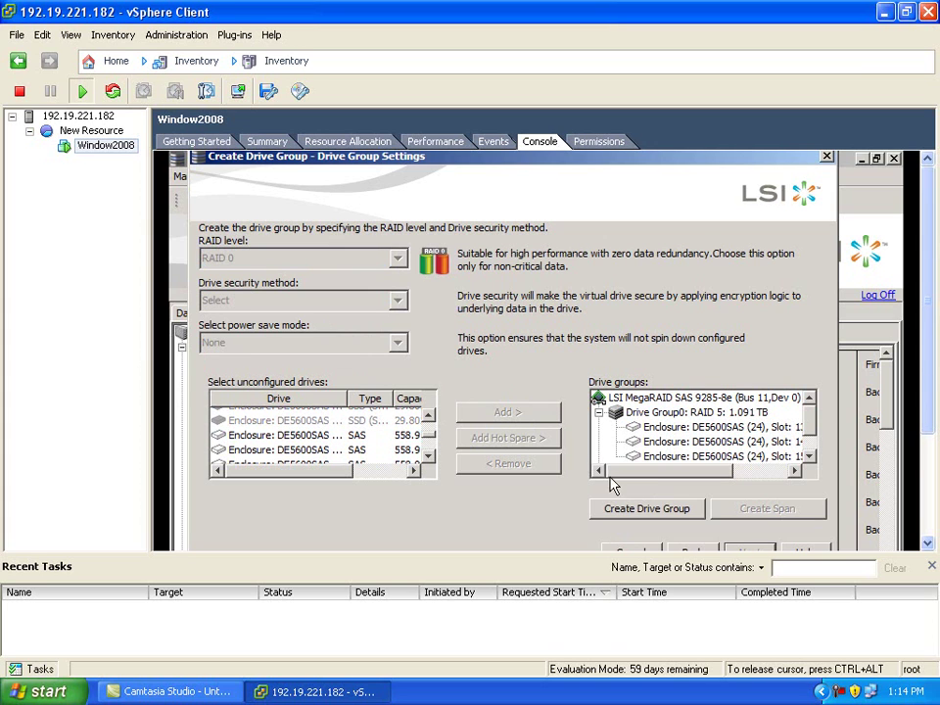
{"action": "left_click", "coordinate": [625, 509]}
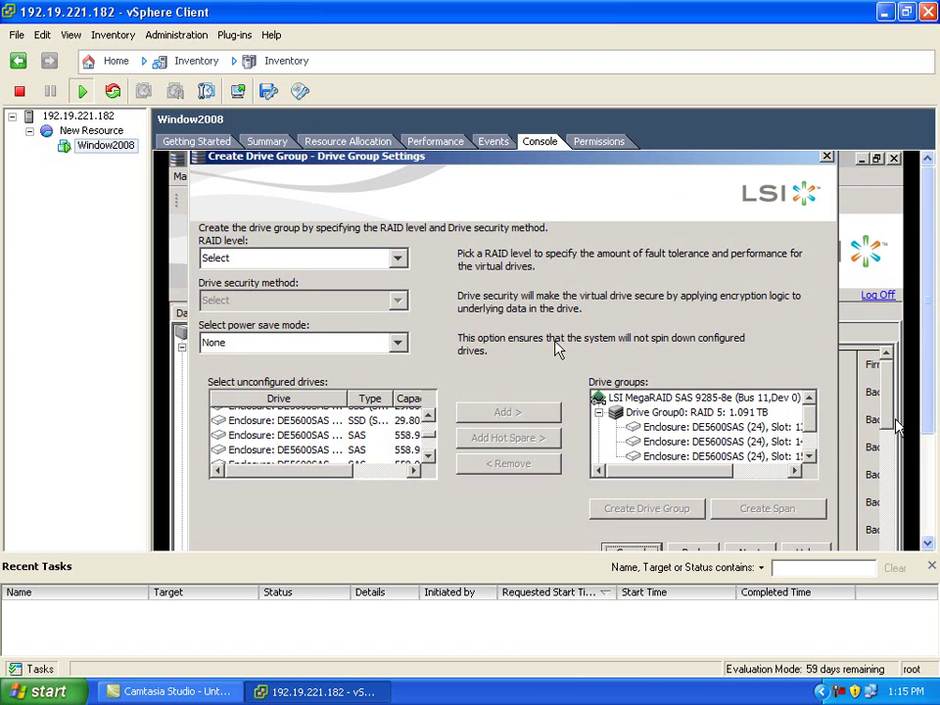
{"action": "scroll", "coordinate": [931, 399], "scroll_direction": "down", "scroll_amount": 1}
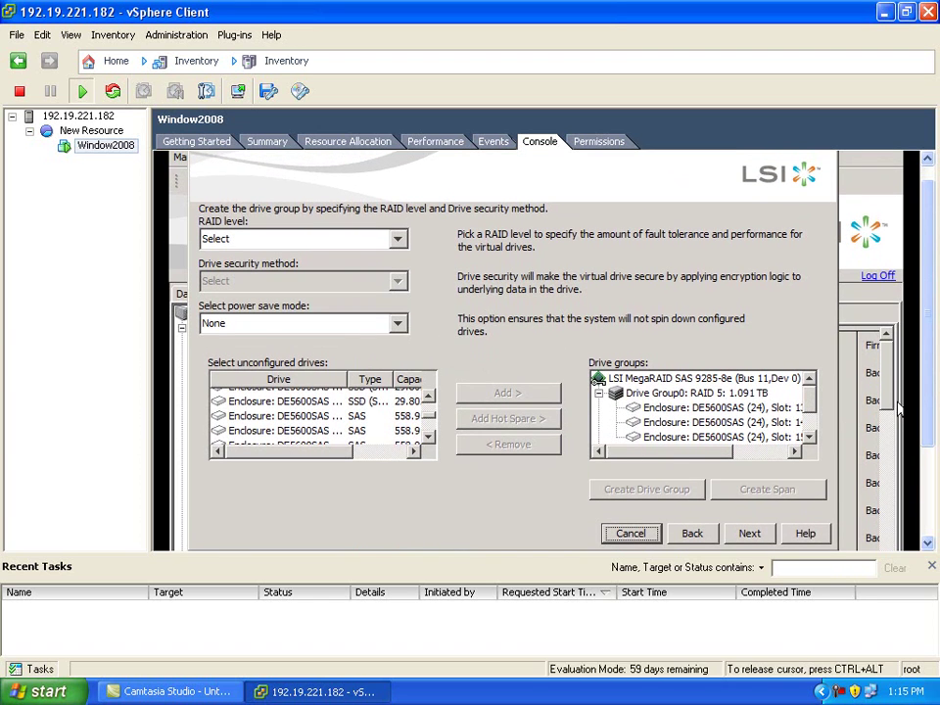
Create VD_0 (1.091 TB) with Fast Initialization, accepting the Write Back with BBU warning.
{"action": "left_click", "coordinate": [750, 534]}
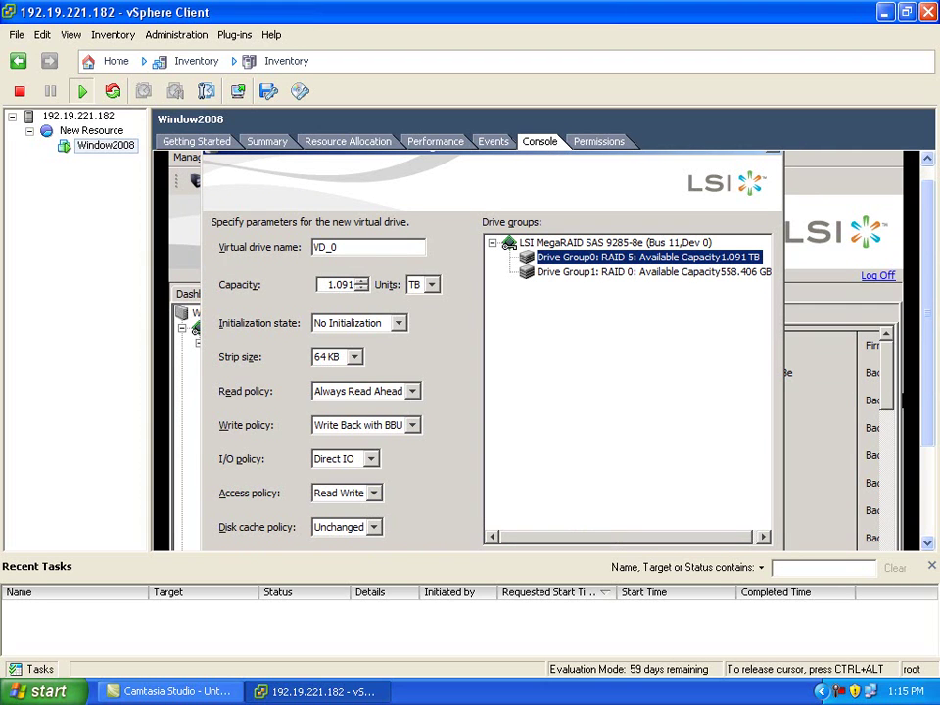
{"action": "left_click_drag", "start_coordinate": [925, 388], "coordinate": [926, 395]}
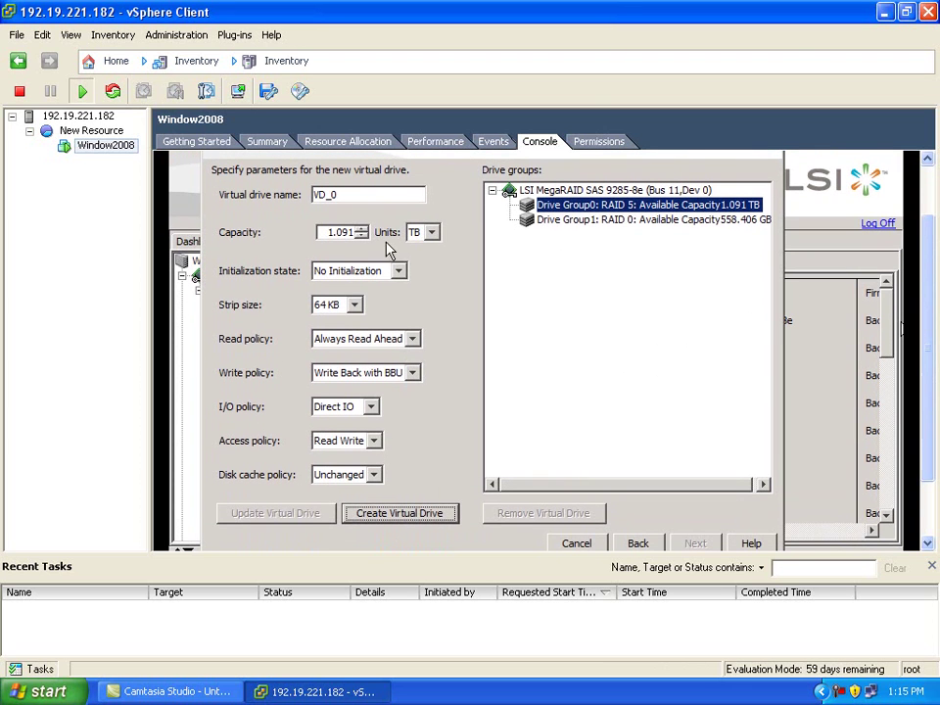
{"action": "left_click", "coordinate": [402, 278]}
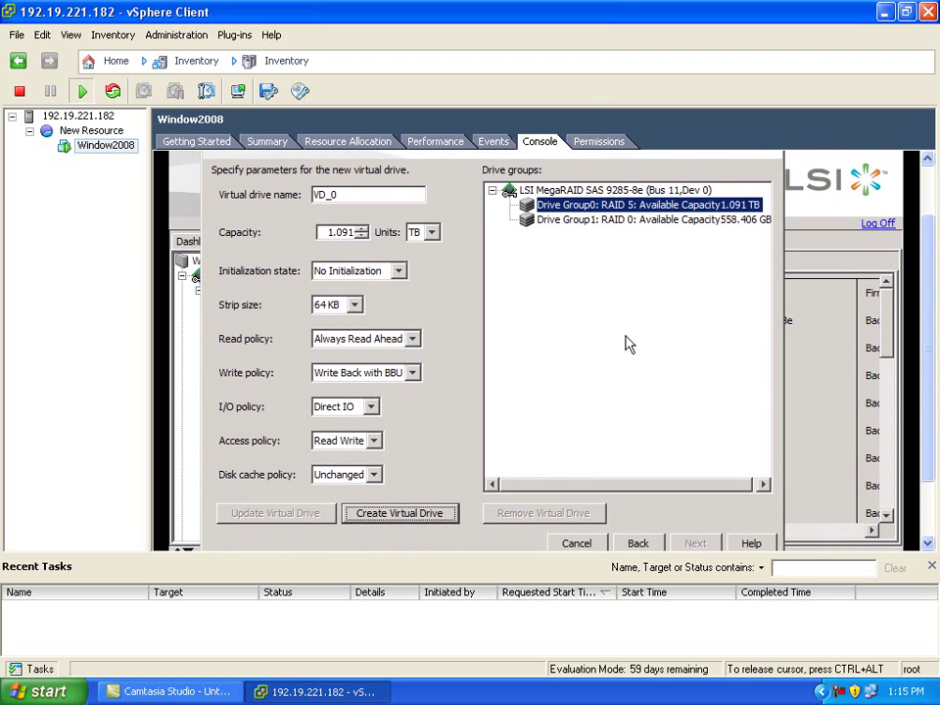
{"action": "left_click", "coordinate": [403, 277]}
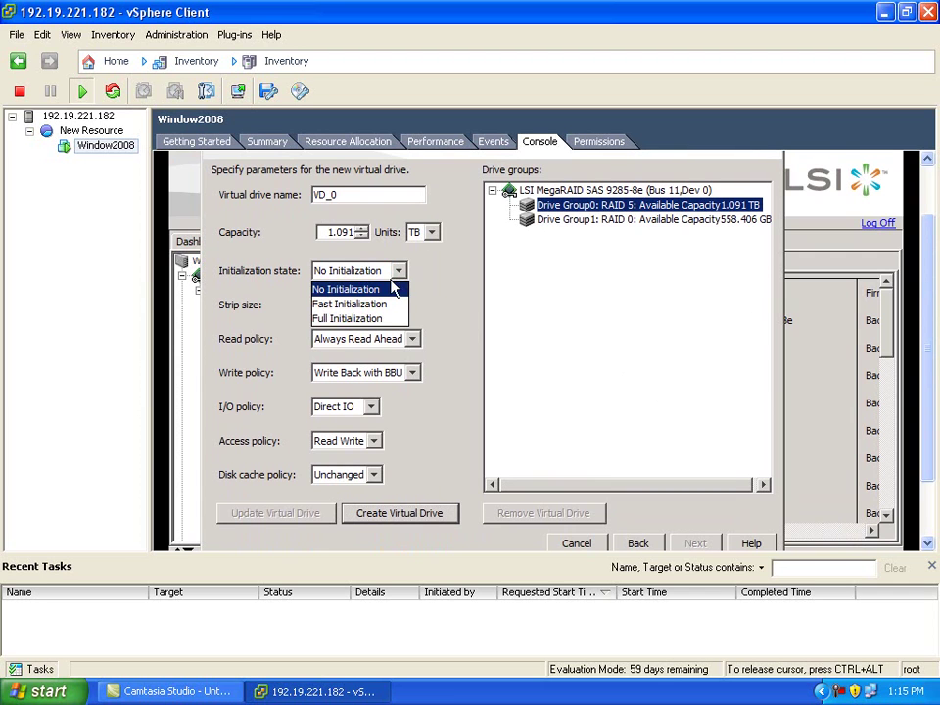
{"action": "left_click", "coordinate": [377, 302]}
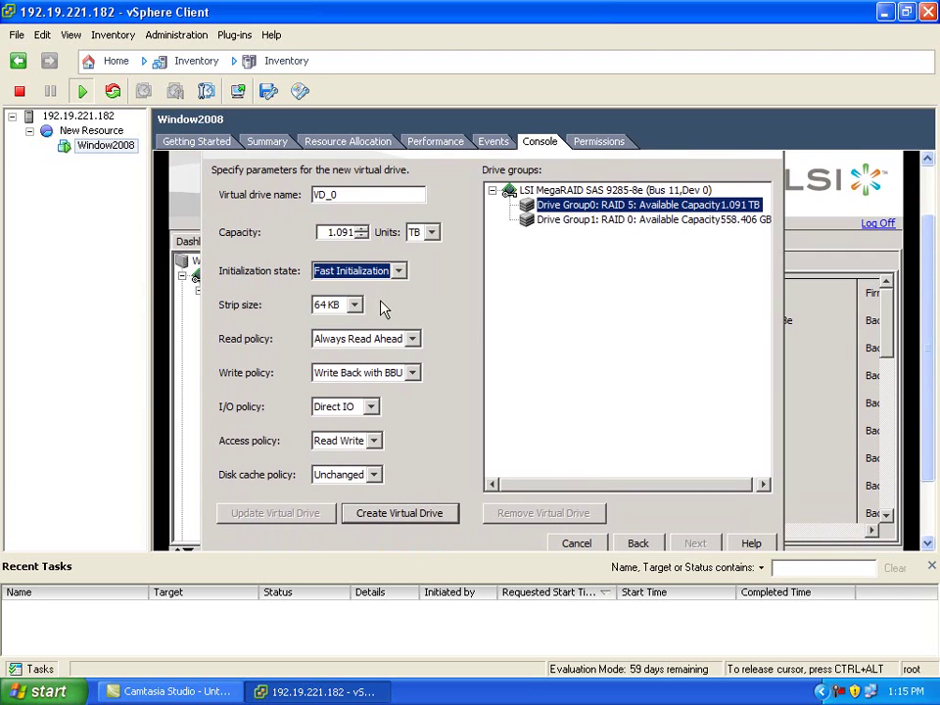
{"action": "left_click", "coordinate": [443, 514]}
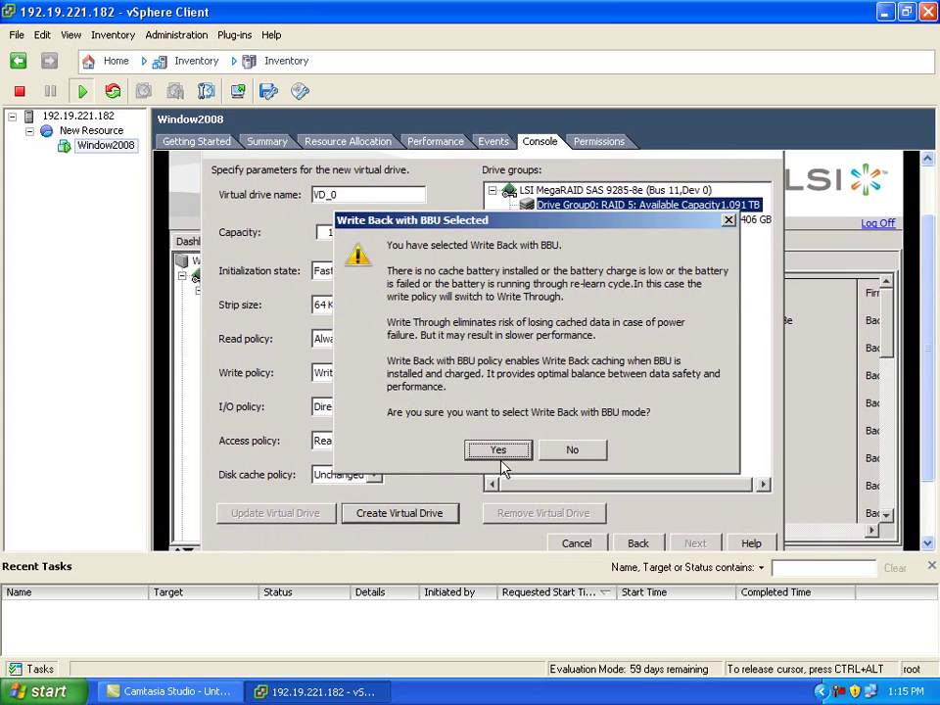
{"action": "left_click", "coordinate": [498, 450]}
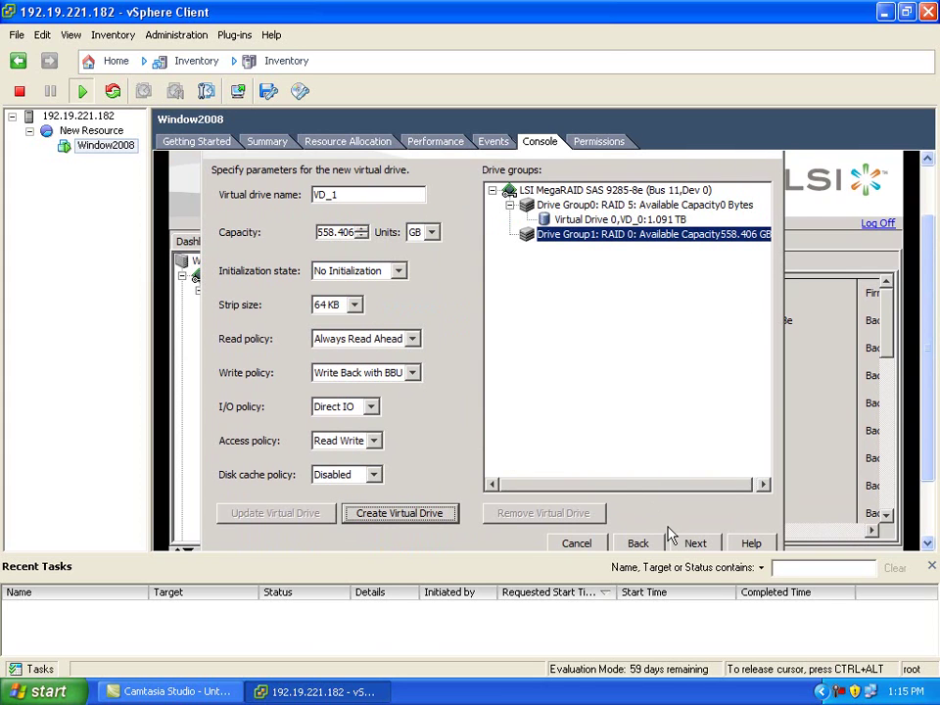
Create VD_1 (558.406 GB) with Fast Initialization, accepting the Write Back with BBU warning.
{"action": "left_click", "coordinate": [399, 272]}
{"action": "left_click", "coordinate": [345, 303]}
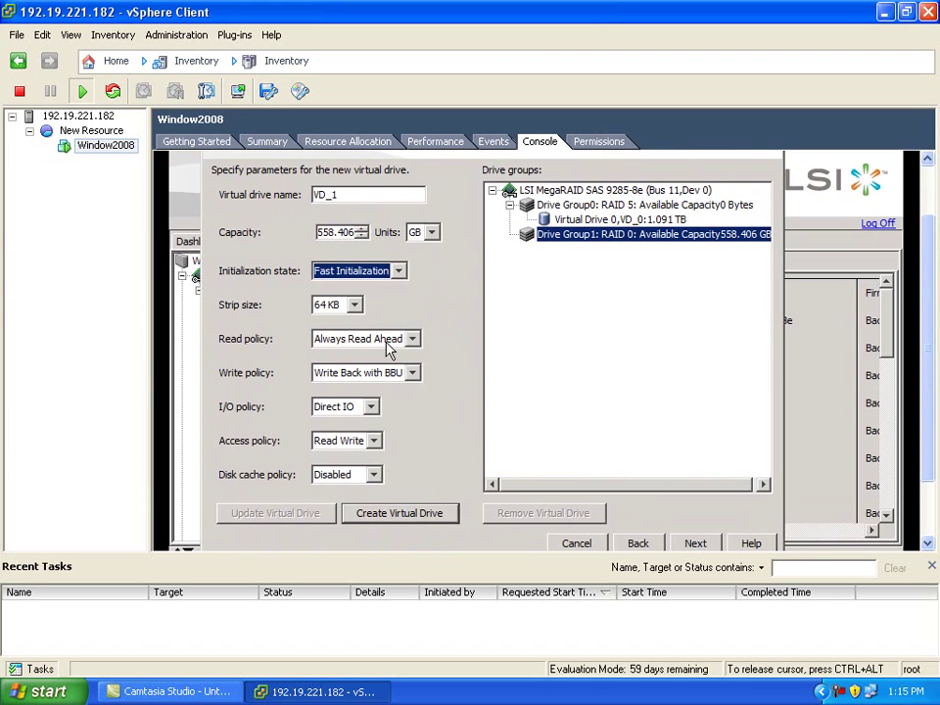
{"action": "left_click", "coordinate": [416, 513]}
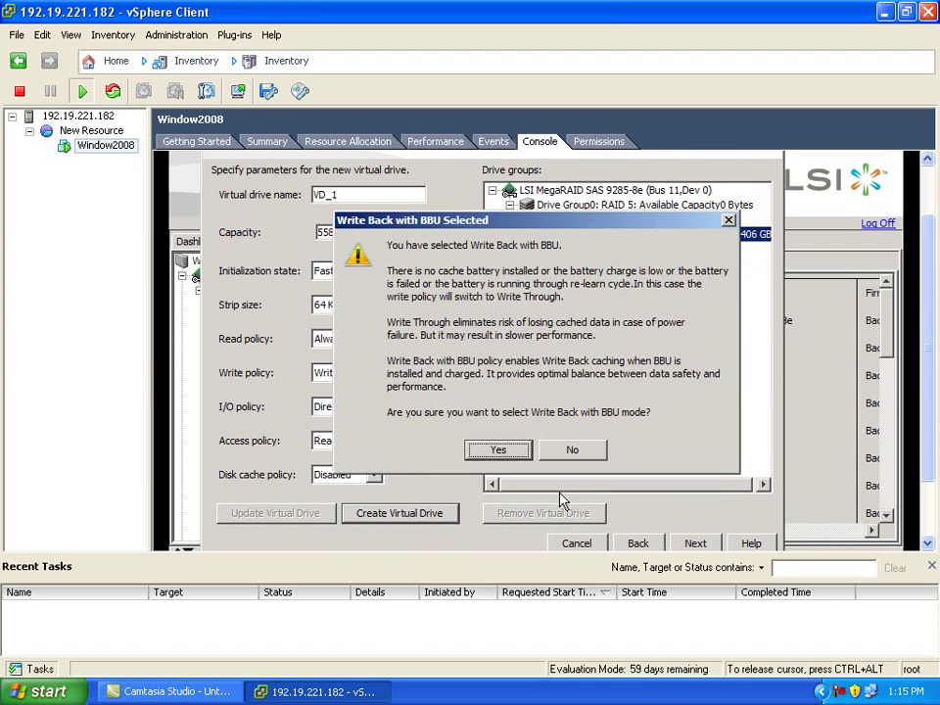
{"action": "left_click", "coordinate": [499, 450]}
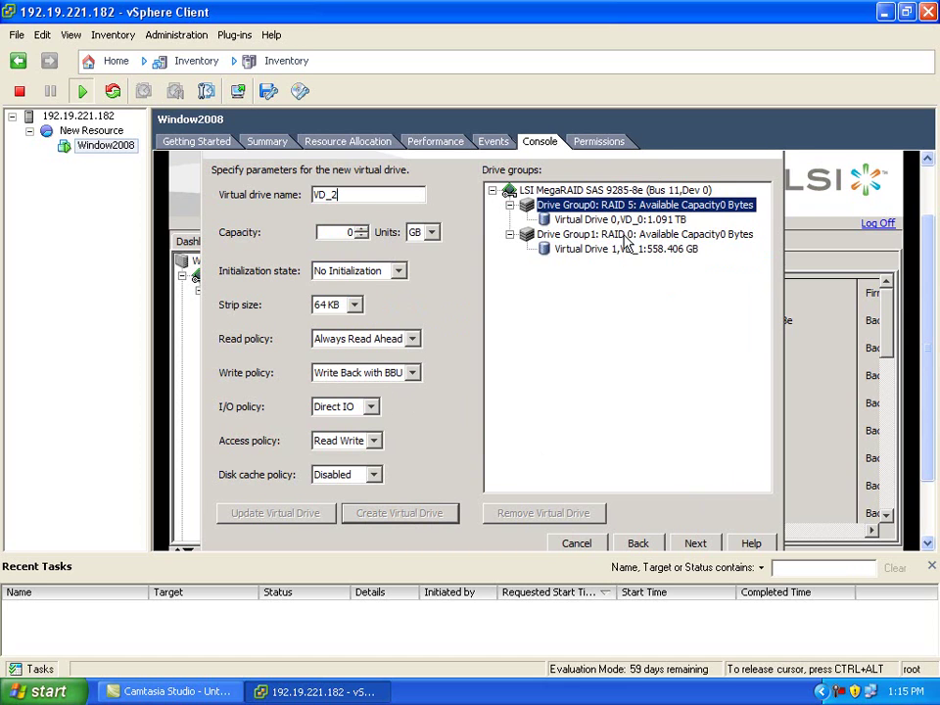
Review the summary, finish the virtual drive wizard and dismiss the completion message.
{"action": "left_click", "coordinate": [695, 543]}
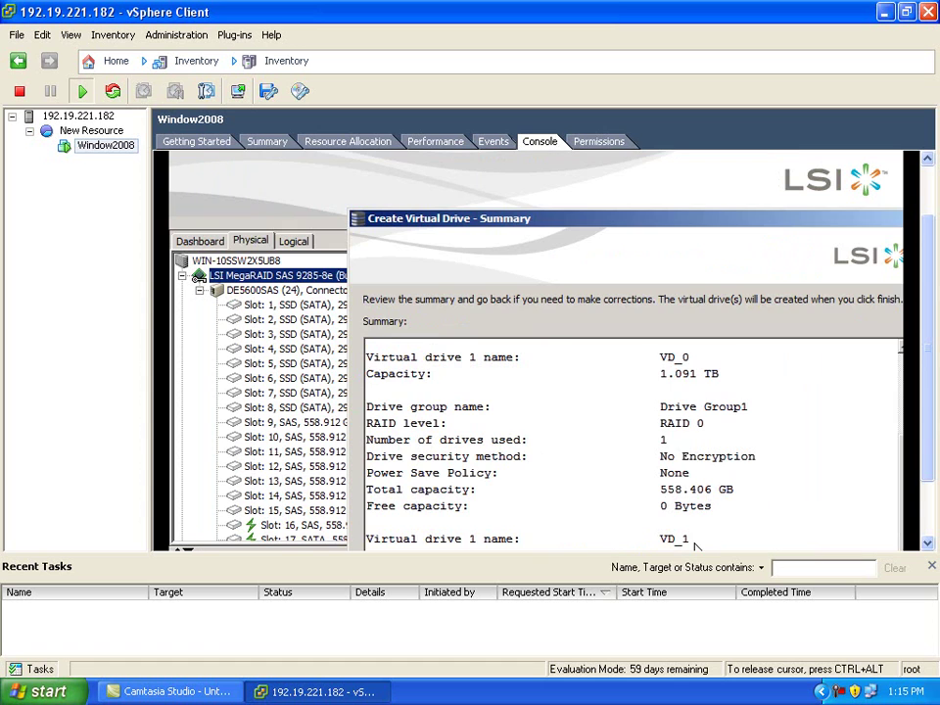
{"action": "left_click_drag", "start_coordinate": [676, 228], "coordinate": [560, 109]}
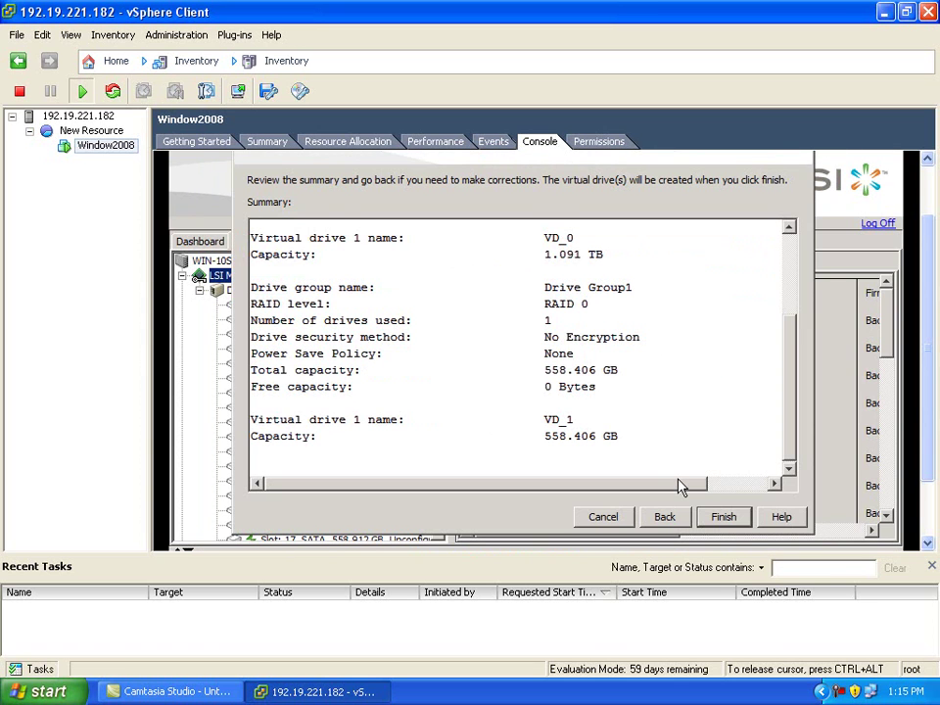
{"action": "left_click", "coordinate": [716, 523]}
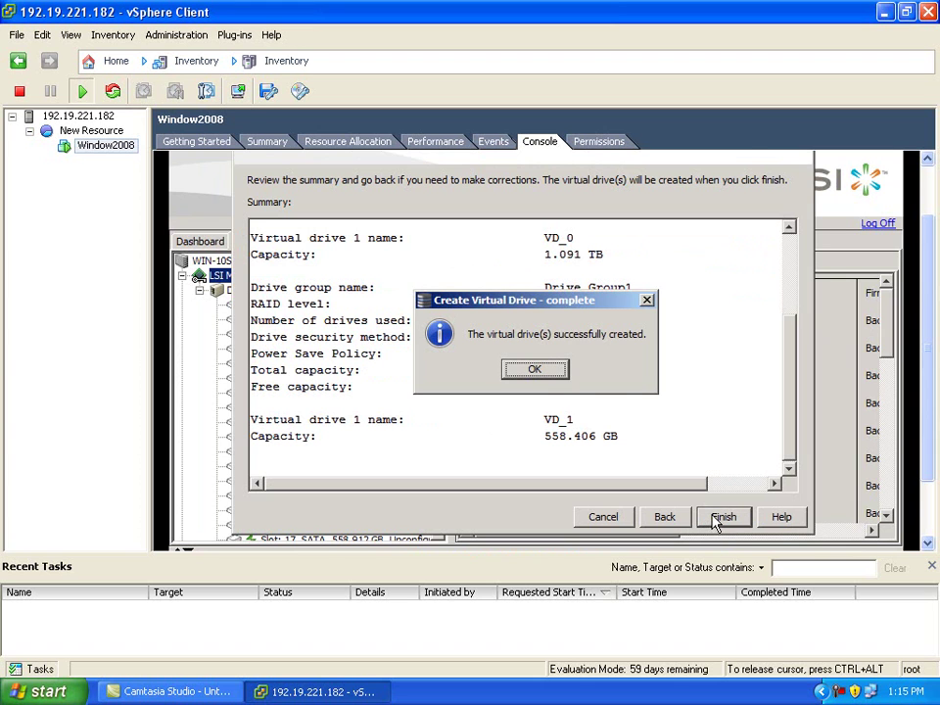
{"action": "left_click", "coordinate": [535, 371]}
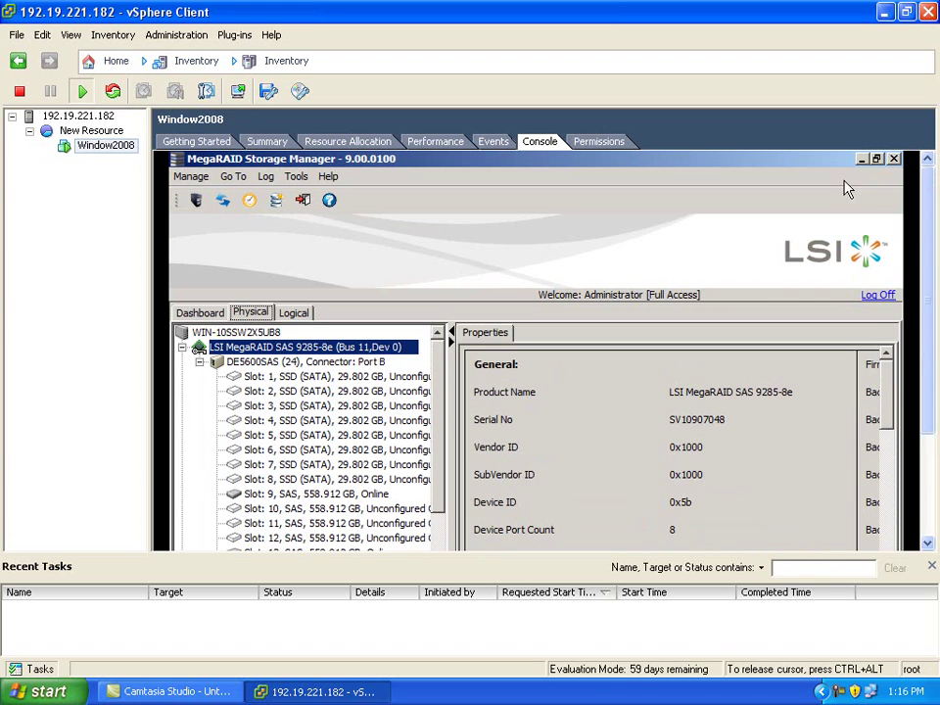
Open Disk Management in Server Manager from the Computer item's Manage option.
{"action": "left_click", "coordinate": [861, 159]}
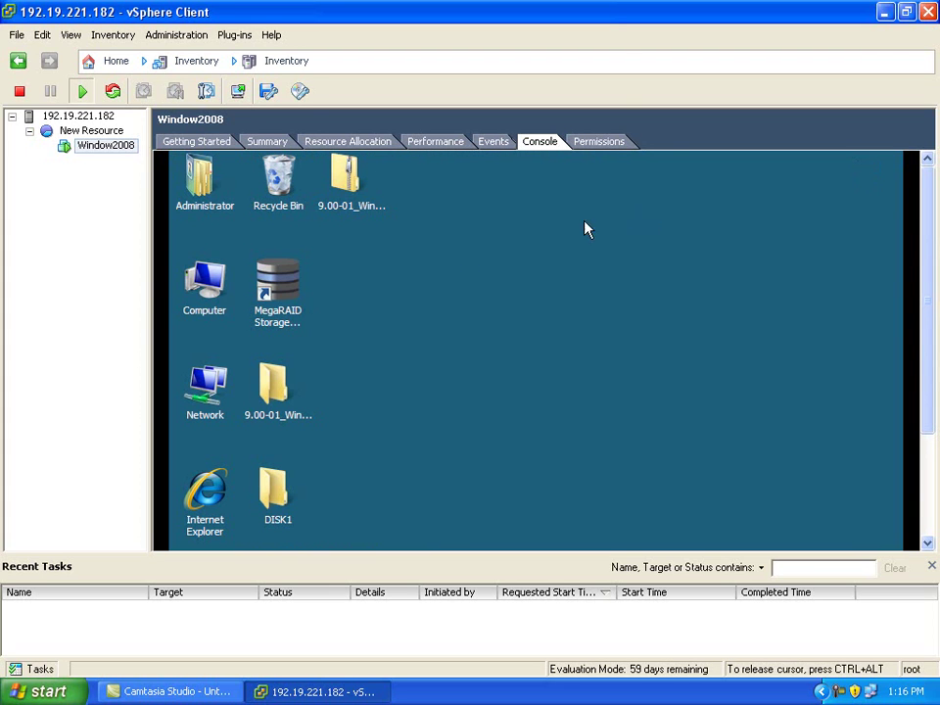
{"action": "right_click", "coordinate": [203, 285]}
{"action": "left_click", "coordinate": [246, 327]}
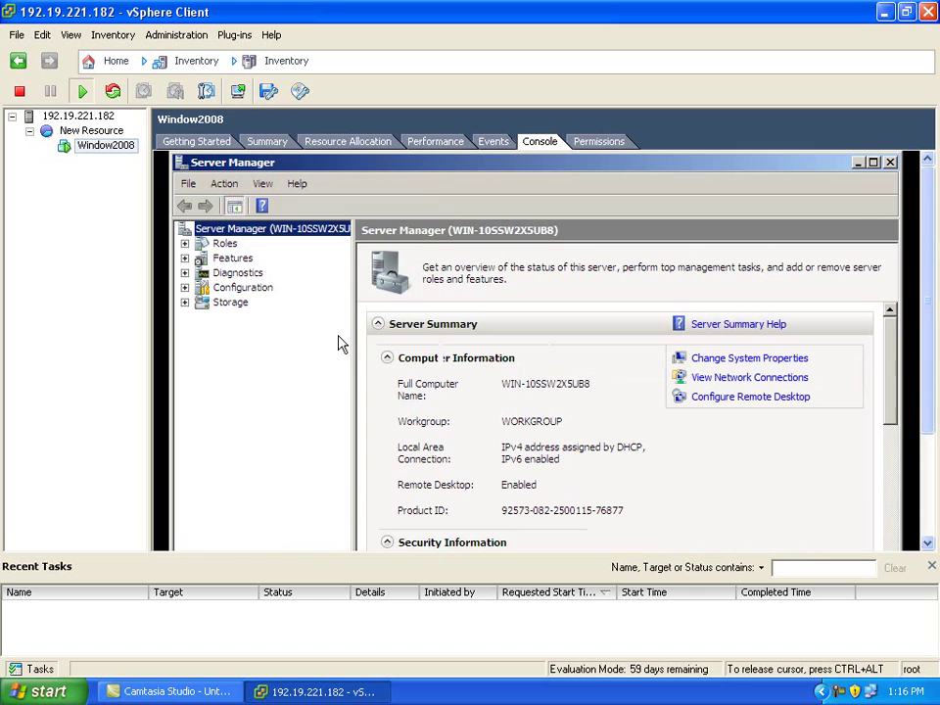
{"action": "left_click", "coordinate": [206, 305]}
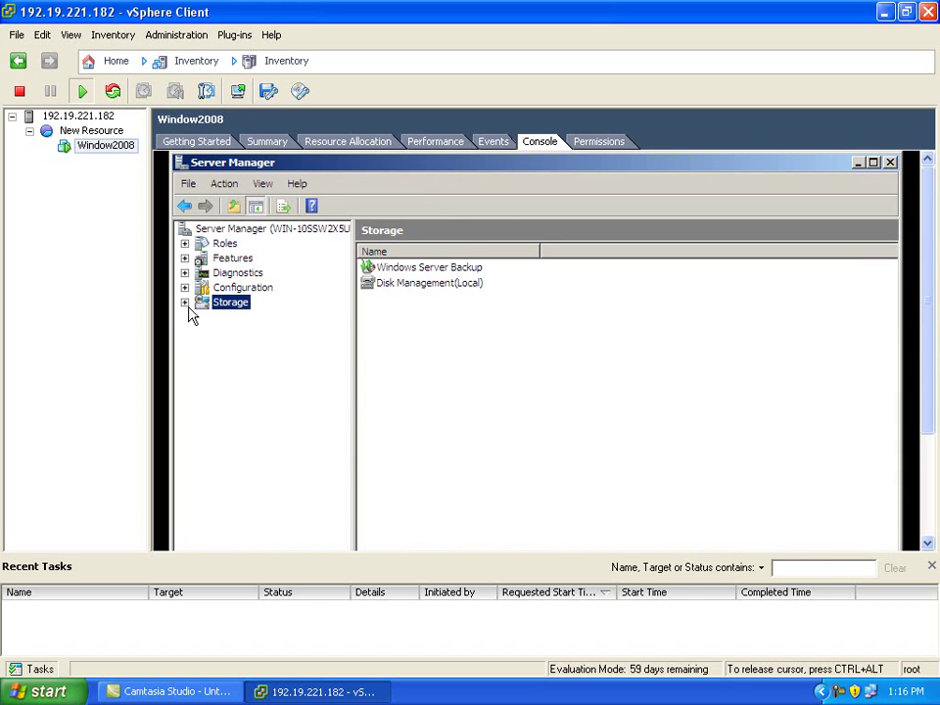
{"action": "left_click", "coordinate": [185, 302]}
{"action": "left_click", "coordinate": [243, 333]}
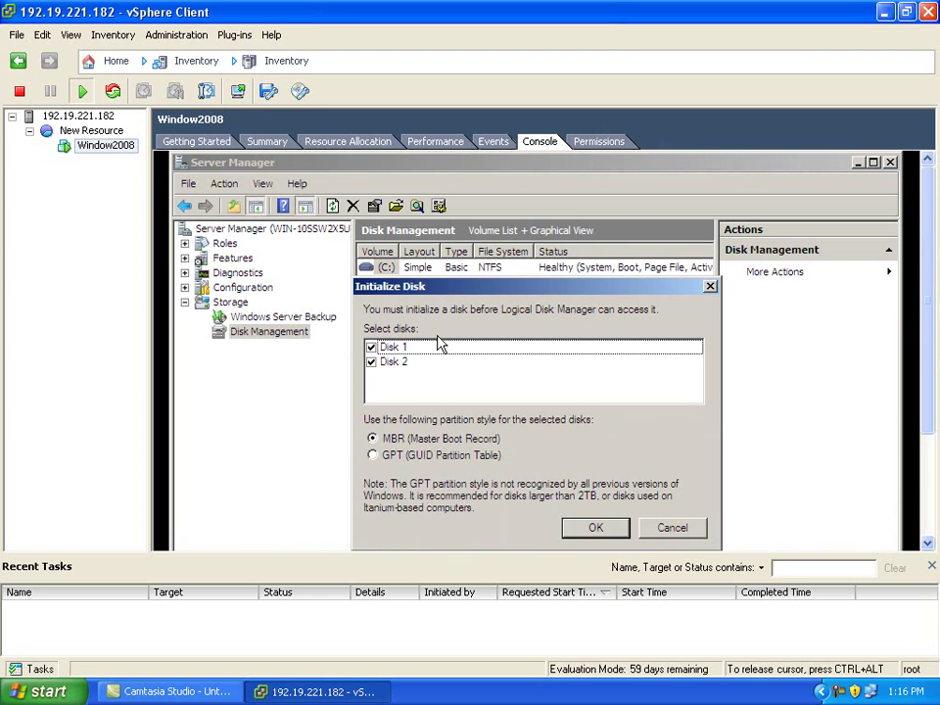
Initialize Disk 1 (1116.81 GB) and Disk 2 (558.41 GB) with MBR.
{"action": "left_click", "coordinate": [596, 528]}
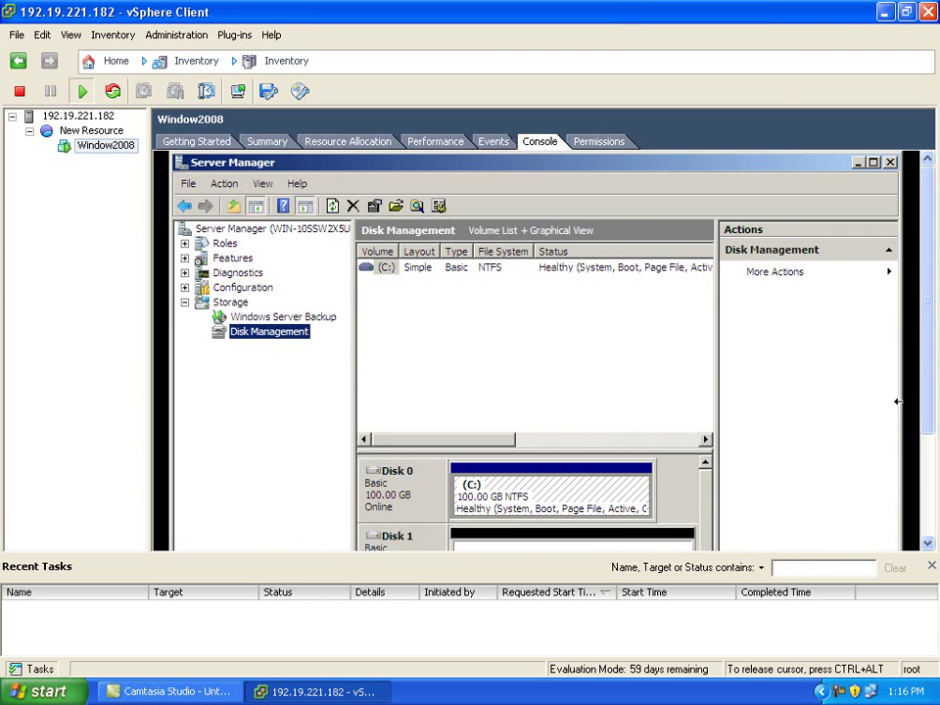
{"action": "left_click_drag", "start_coordinate": [928, 209], "coordinate": [901, 266]}
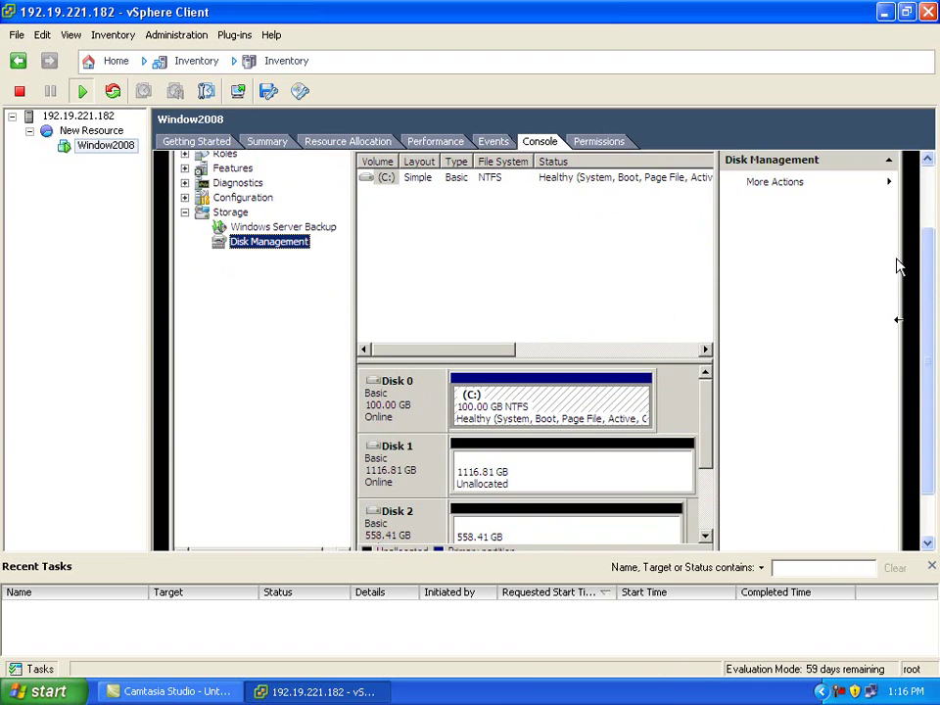
{"action": "left_click", "coordinate": [554, 458]}
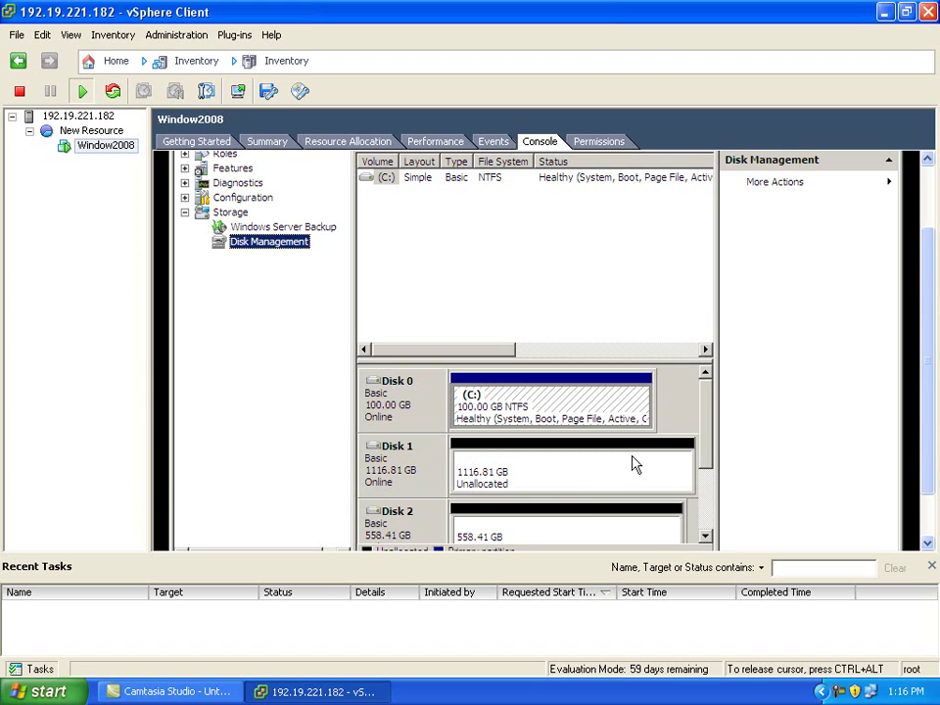
Create a quick-formatted NTFS simple volume E on Disk 1's unallocated space, then return to the desktop.
{"action": "right_click", "coordinate": [592, 485]}
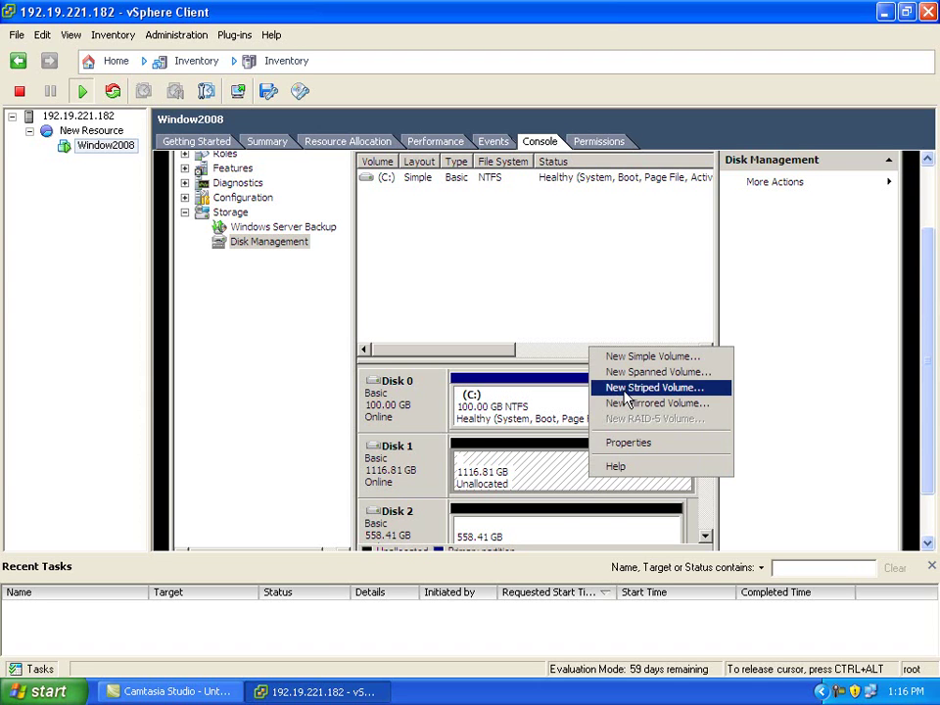
{"action": "left_click", "coordinate": [630, 359]}
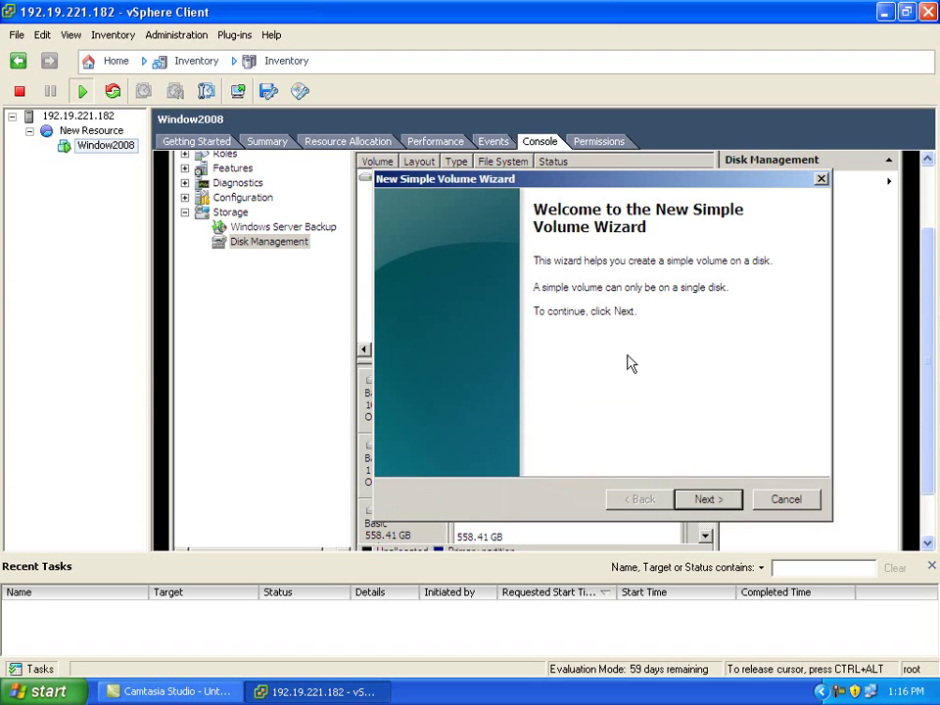
{"action": "left_click", "coordinate": [712, 500]}
{"action": "left_click", "coordinate": [709, 500]}
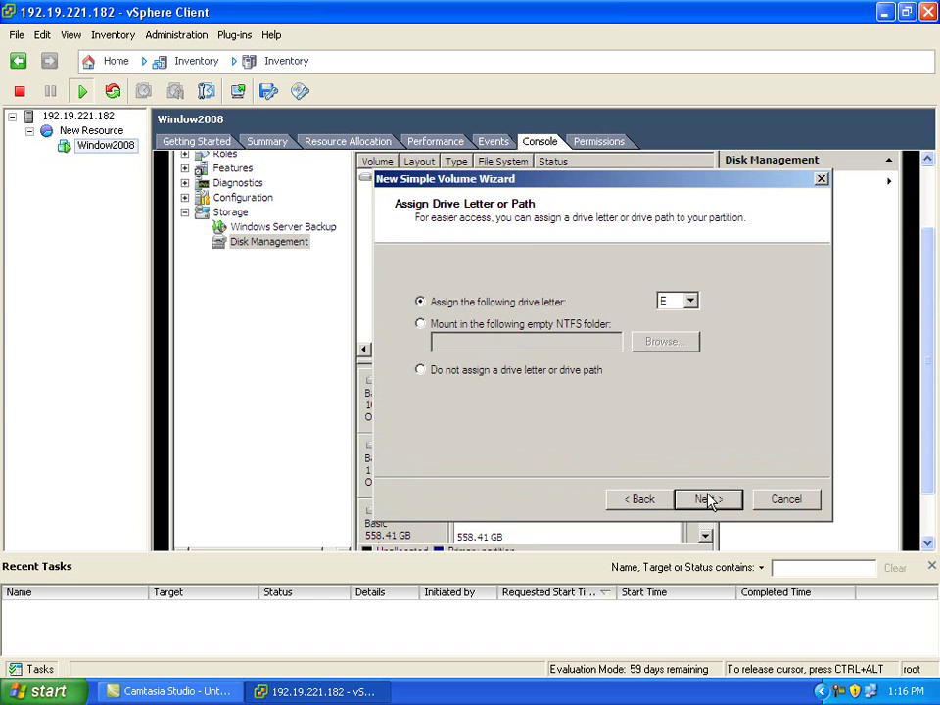
{"action": "left_click", "coordinate": [709, 500]}
{"action": "left_click", "coordinate": [529, 423]}
{"action": "left_click", "coordinate": [708, 499]}
{"action": "left_click", "coordinate": [708, 500]}
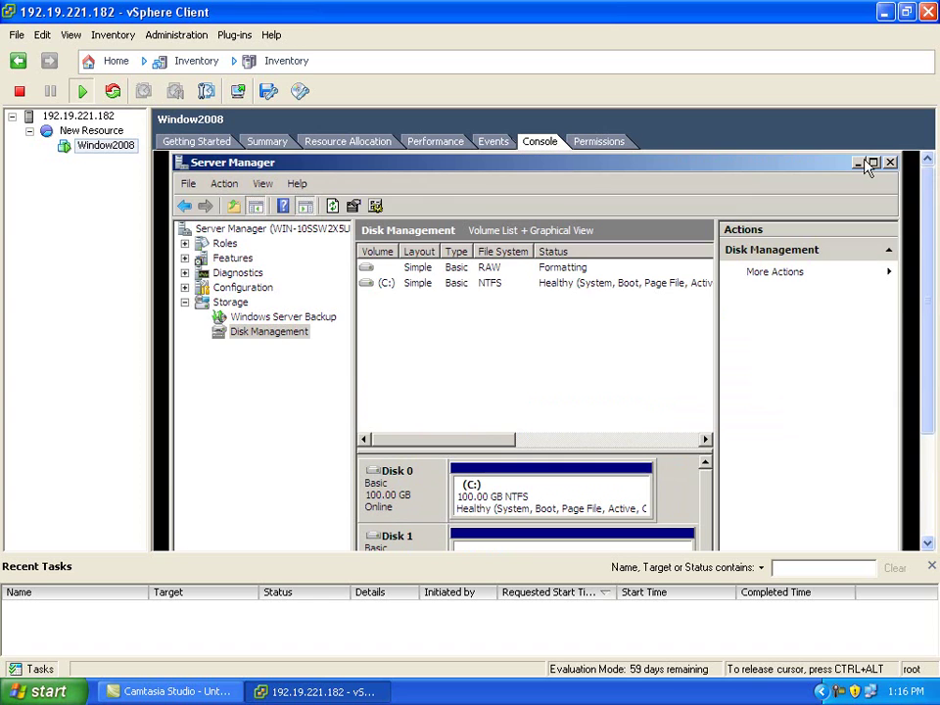
{"action": "left_click", "coordinate": [859, 163]}
{"action": "left_click", "coordinate": [274, 487]}
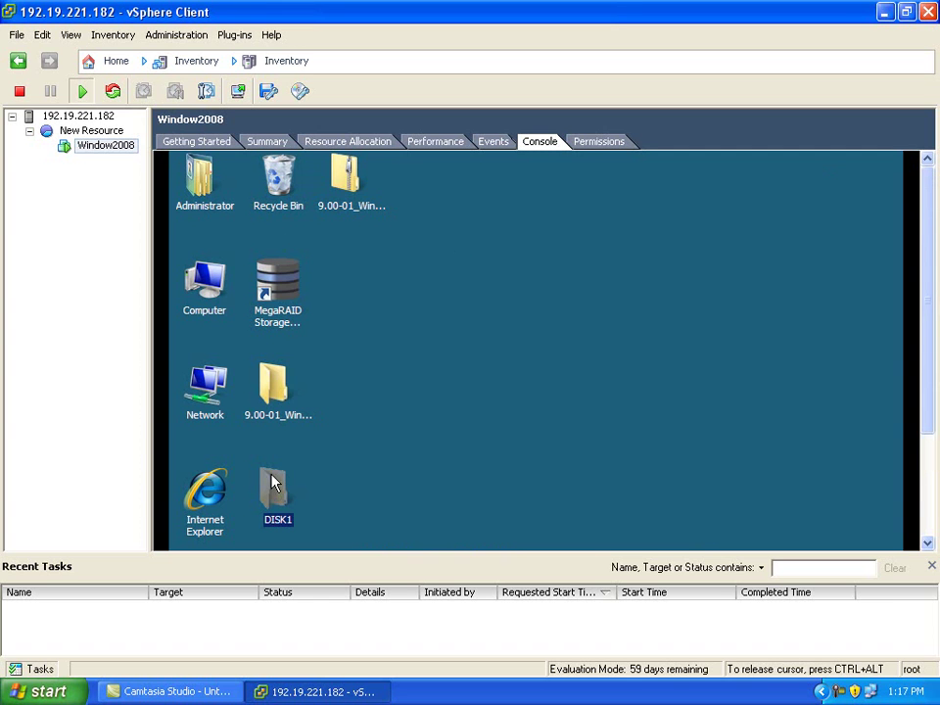
Copy DISK1, the 9.00-01_Windows_MSM folder and its zip from the desktop.
{"action": "left_click", "coordinate": [273, 403], "text": "ctrl"}
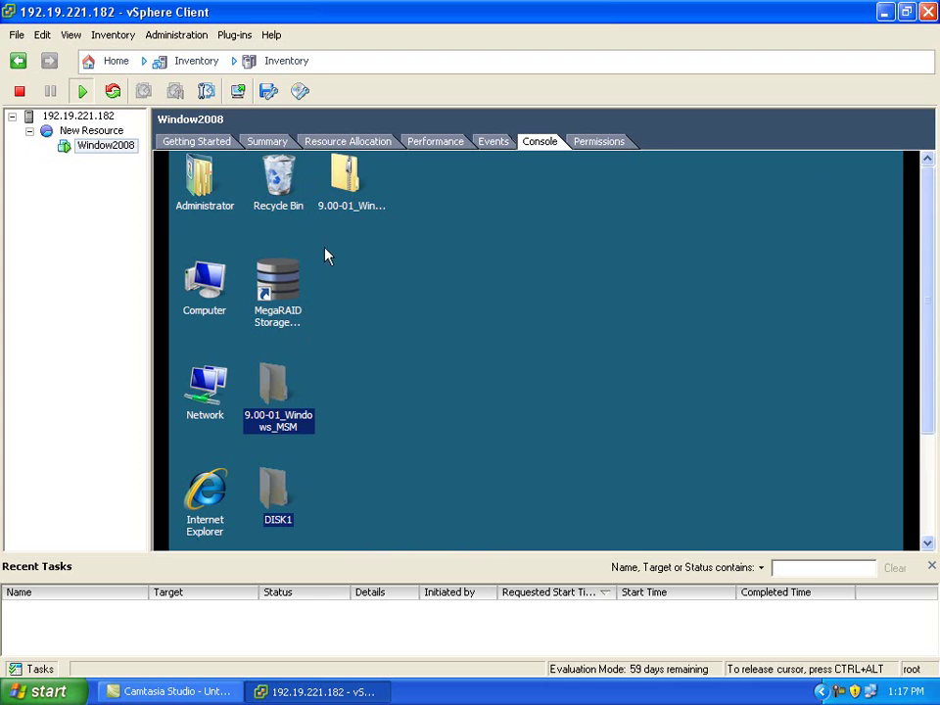
{"action": "left_click", "coordinate": [347, 210], "text": "ctrl"}
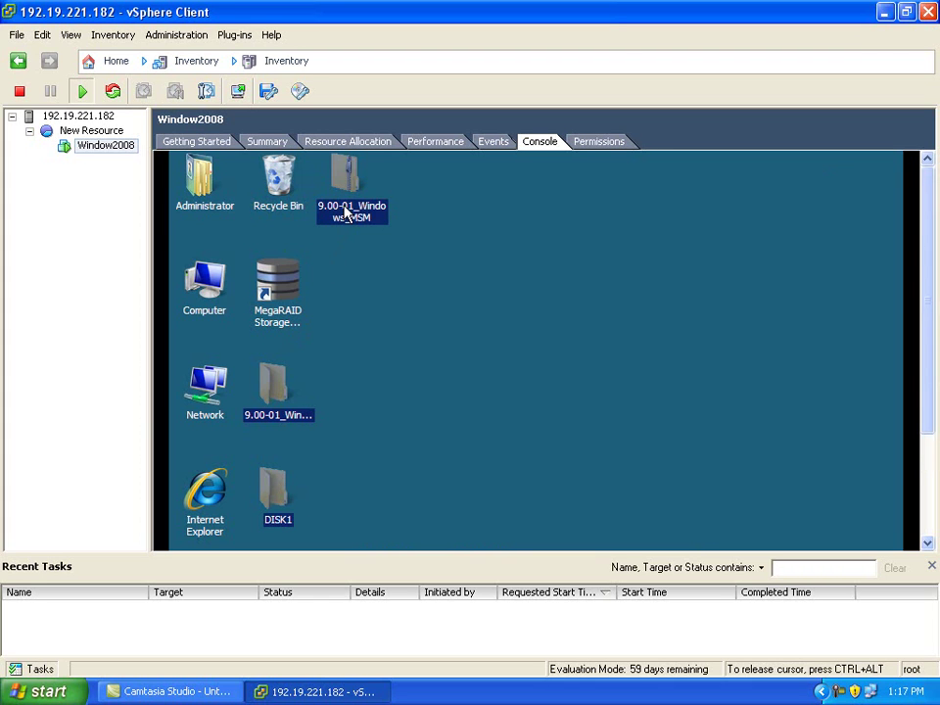
{"action": "right_click", "coordinate": [344, 207]}
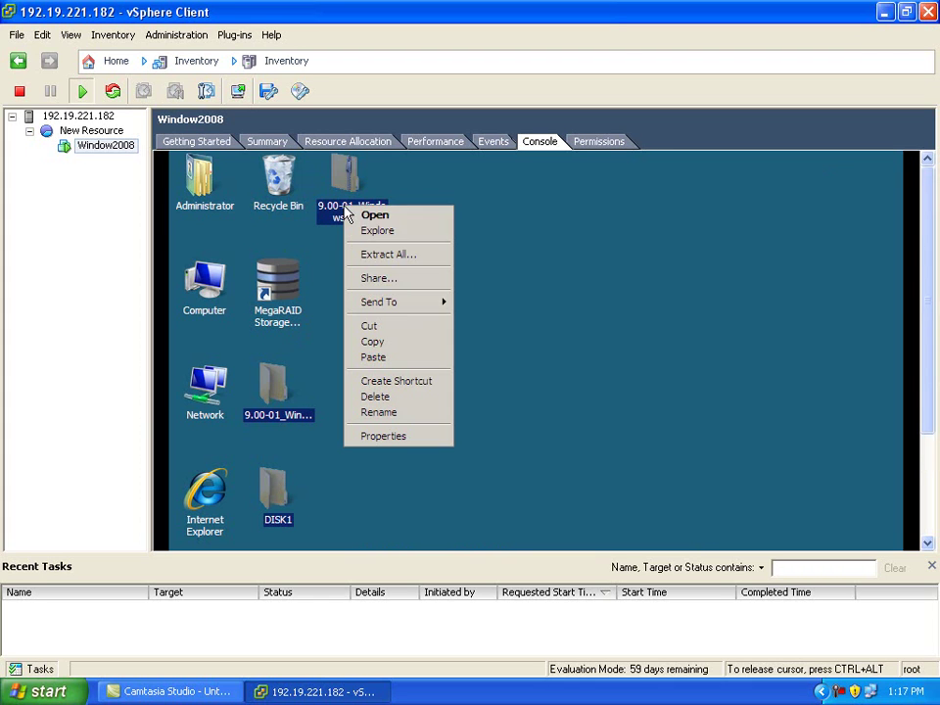
{"action": "left_click", "coordinate": [398, 342]}
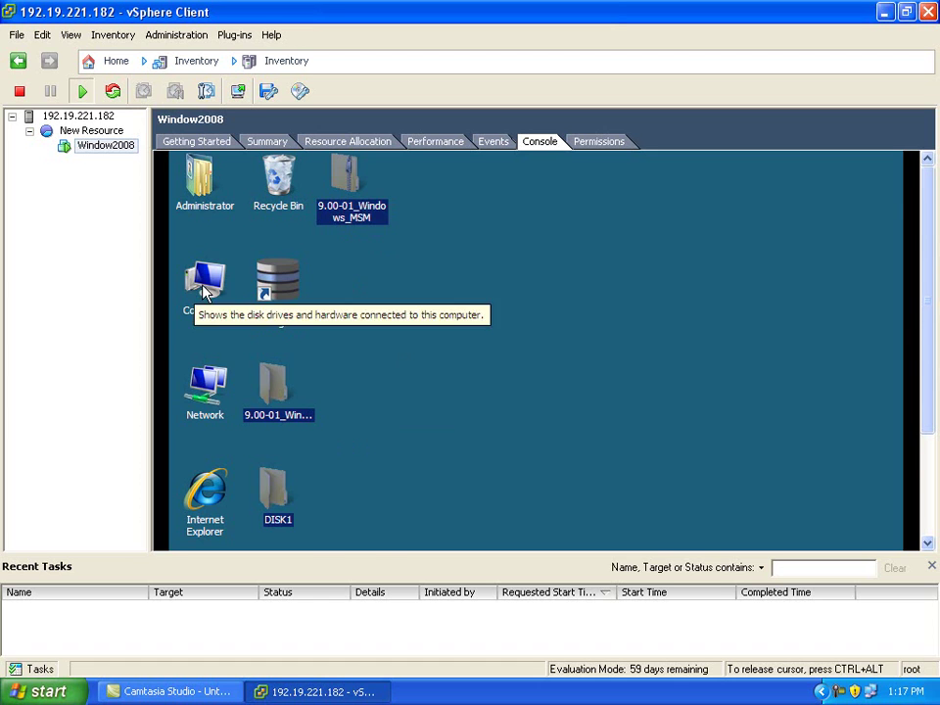
Paste the copied items into New Volume (E:) and close its window.
{"action": "double_click", "coordinate": [196, 287]}
{"action": "double_click", "coordinate": [410, 318]}
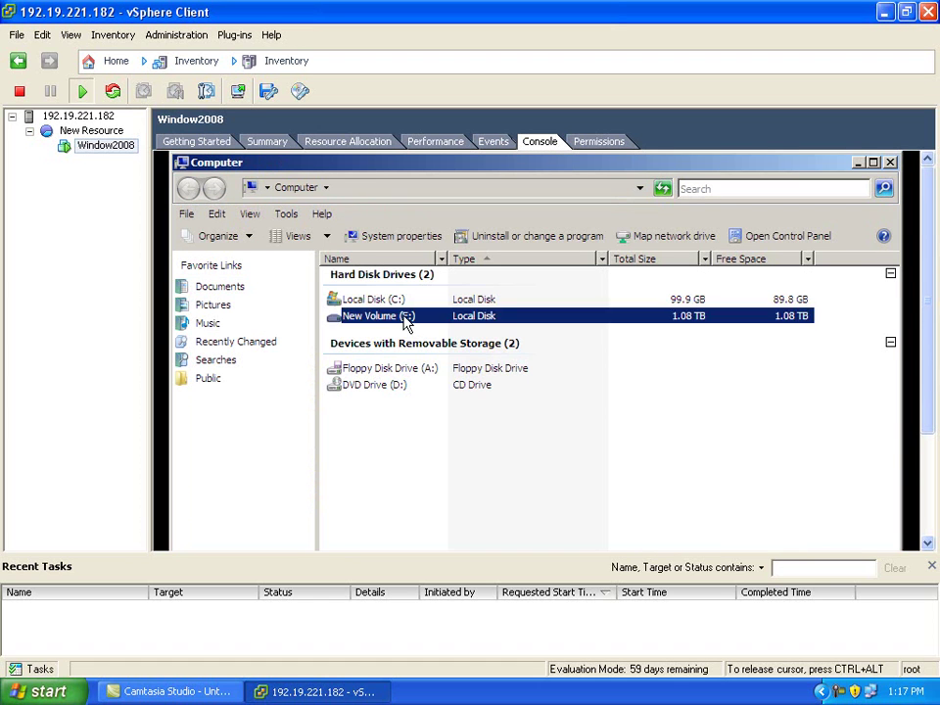
{"action": "right_click", "coordinate": [405, 319]}
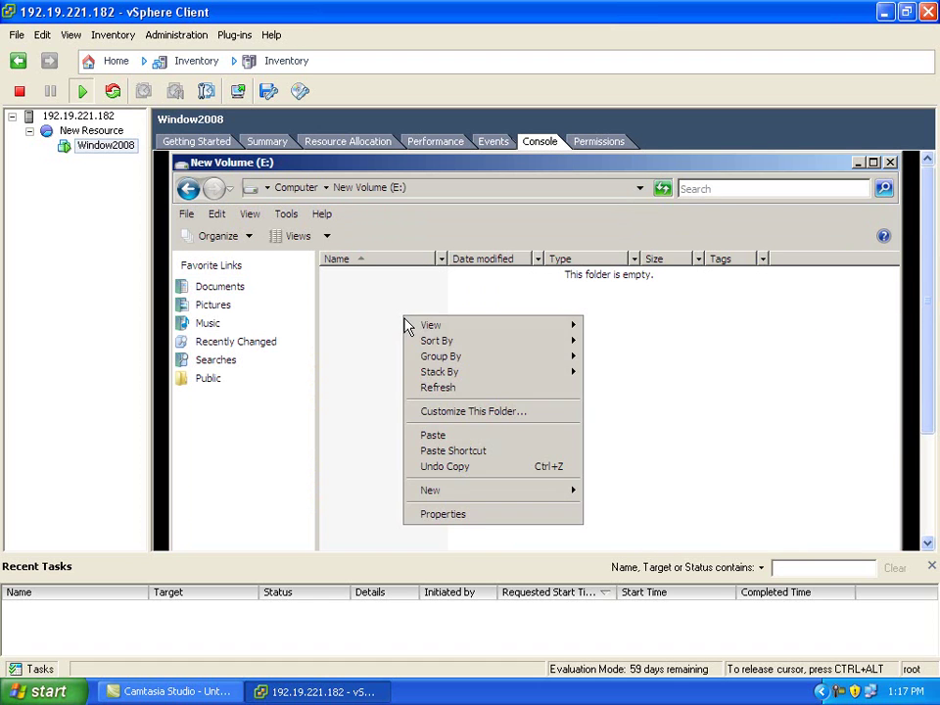
{"action": "left_click", "coordinate": [440, 436]}
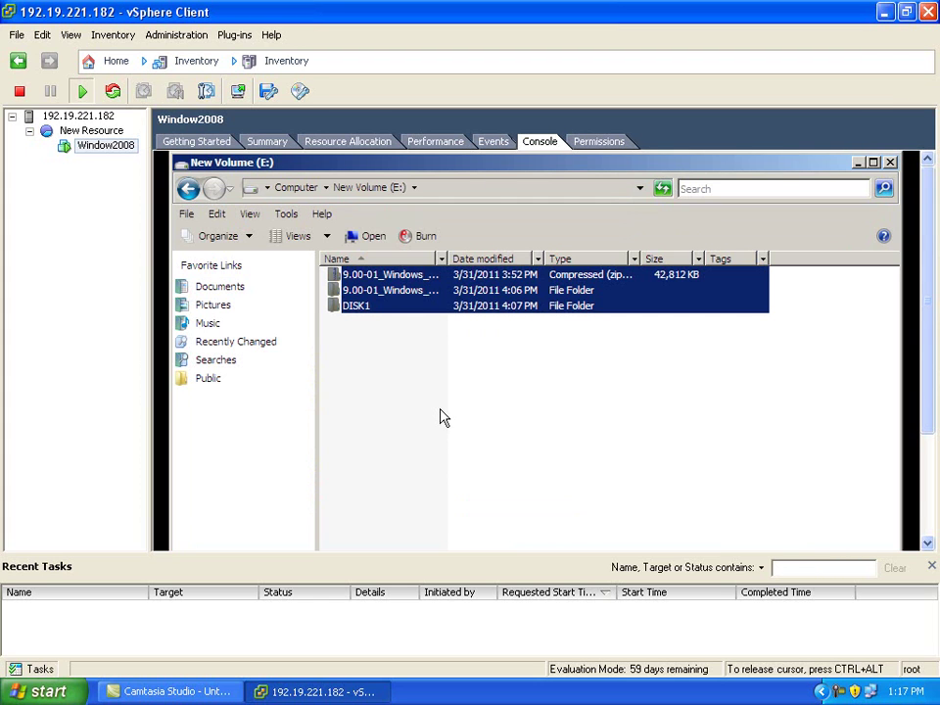
{"action": "left_click", "coordinate": [440, 419]}
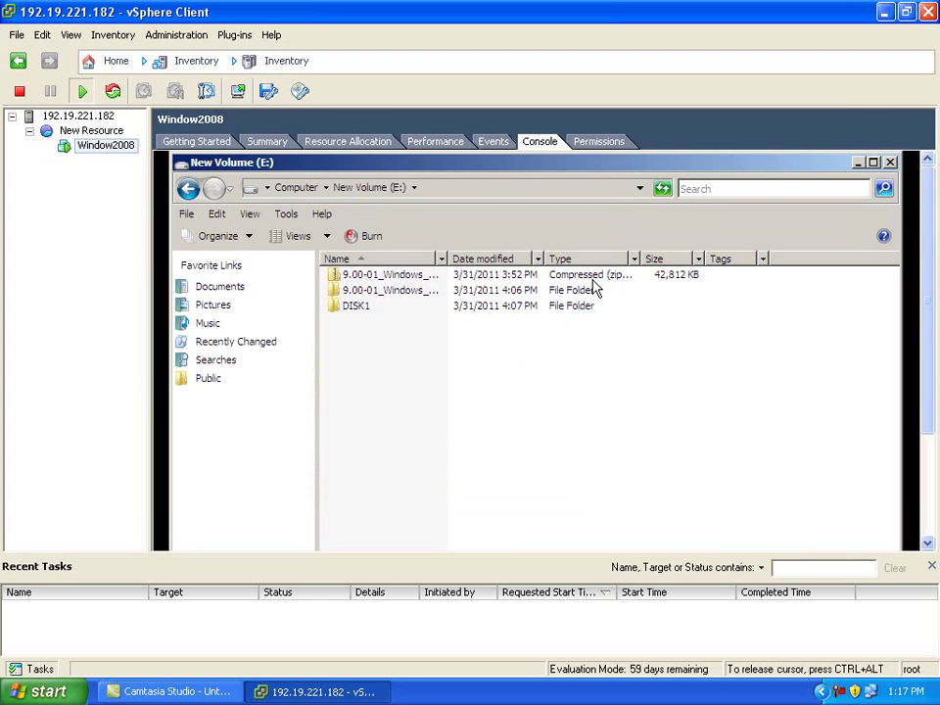
{"action": "left_click", "coordinate": [890, 164]}
{"action": "scroll", "coordinate": [879, 319], "scroll_direction": "down", "scroll_amount": 3}
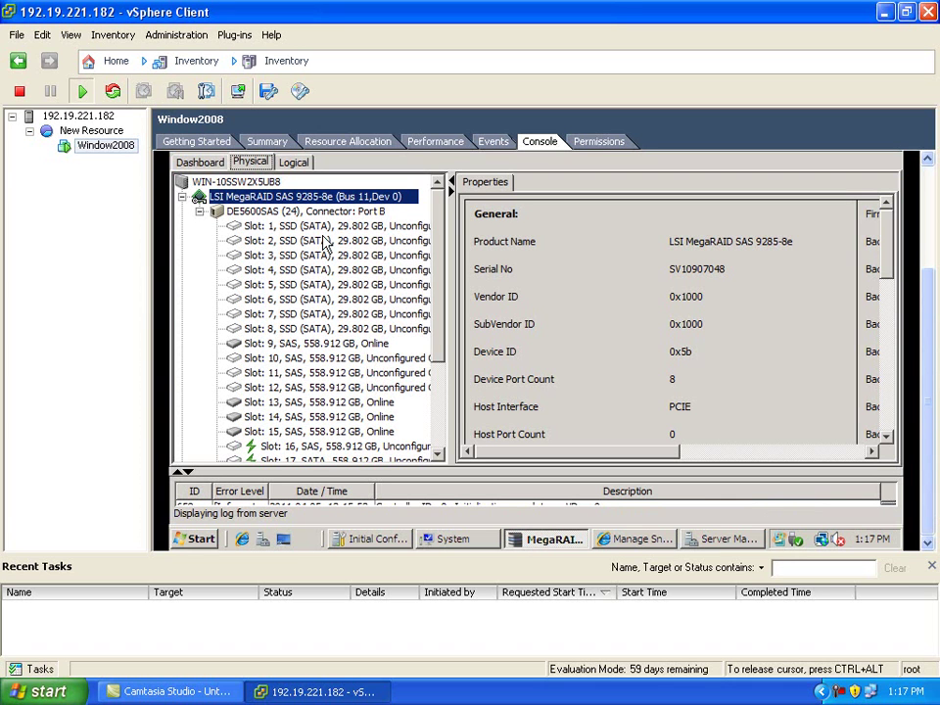
Enable MegaRAID Recovery on VD_0 with VD_1 as the snapshot repository.
{"action": "left_click", "coordinate": [293, 163]}
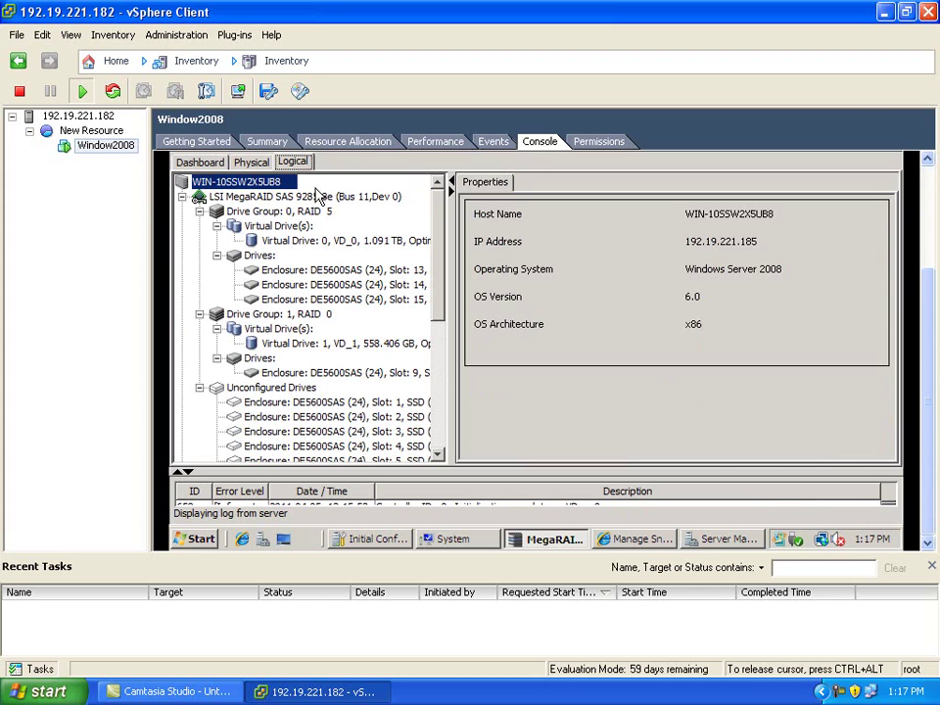
{"action": "right_click", "coordinate": [345, 247]}
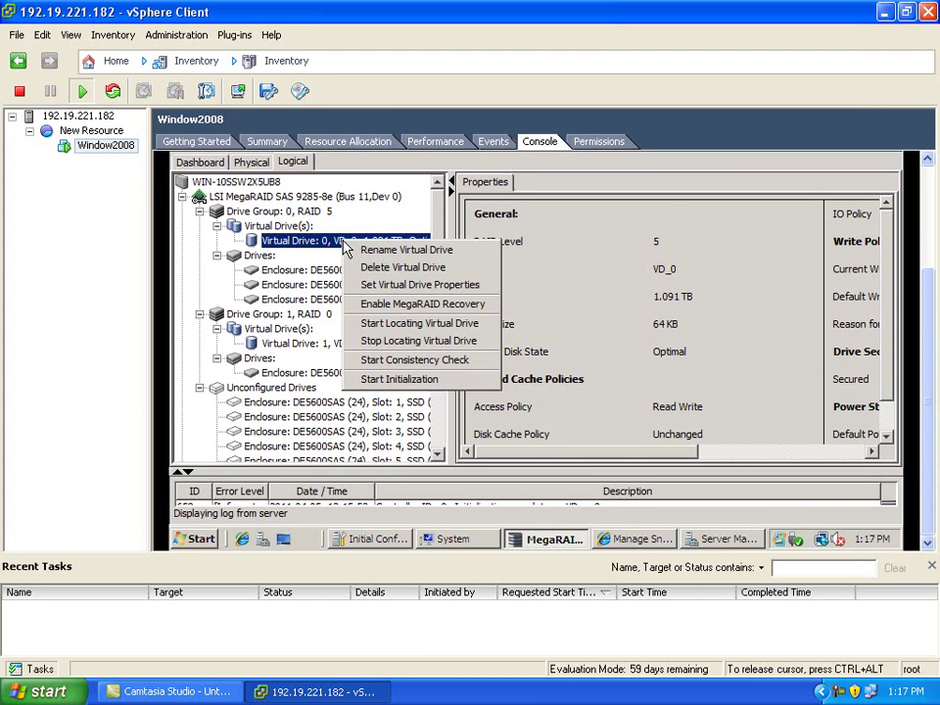
{"action": "left_click", "coordinate": [418, 306]}
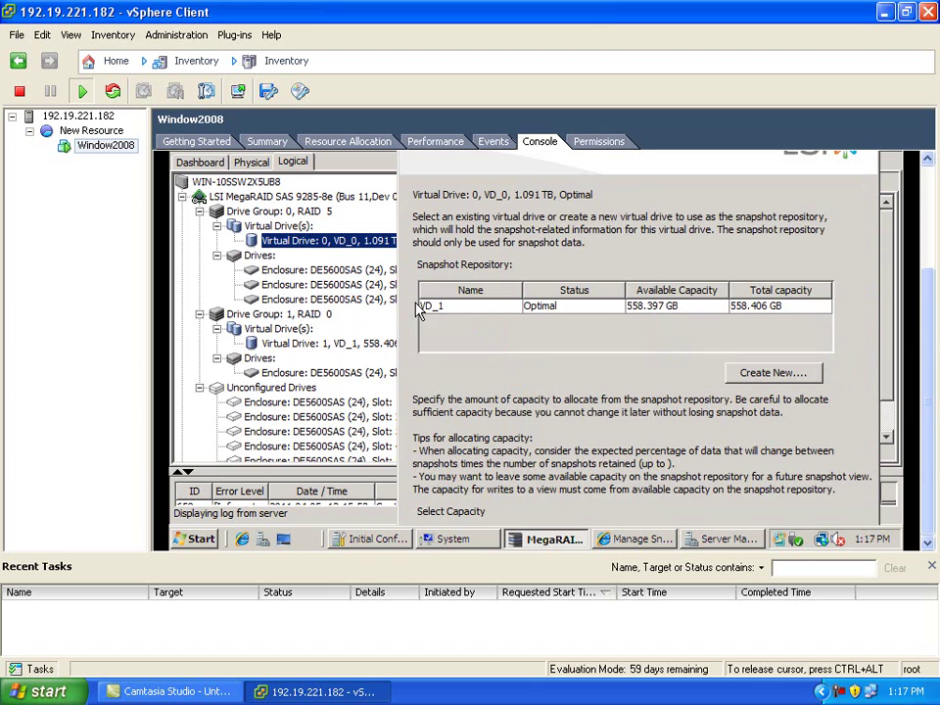
{"action": "left_click", "coordinate": [517, 314]}
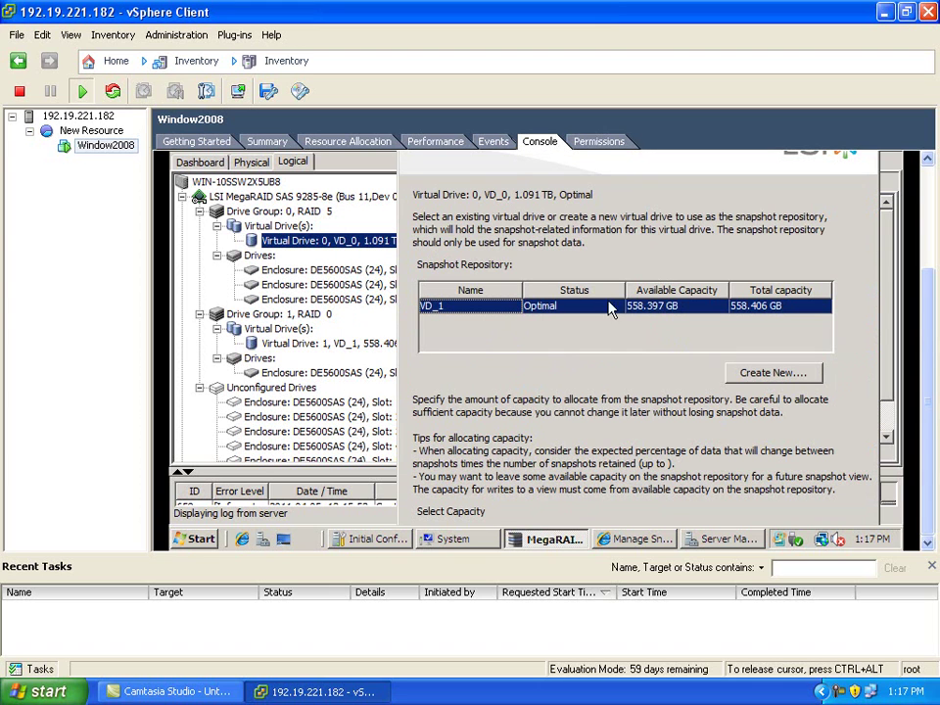
Allocate 50 GB of repository capacity and continue to the snapshot schedule.
{"action": "left_click_drag", "start_coordinate": [582, 557], "coordinate": [578, 672]}
{"action": "left_click", "coordinate": [603, 290]}
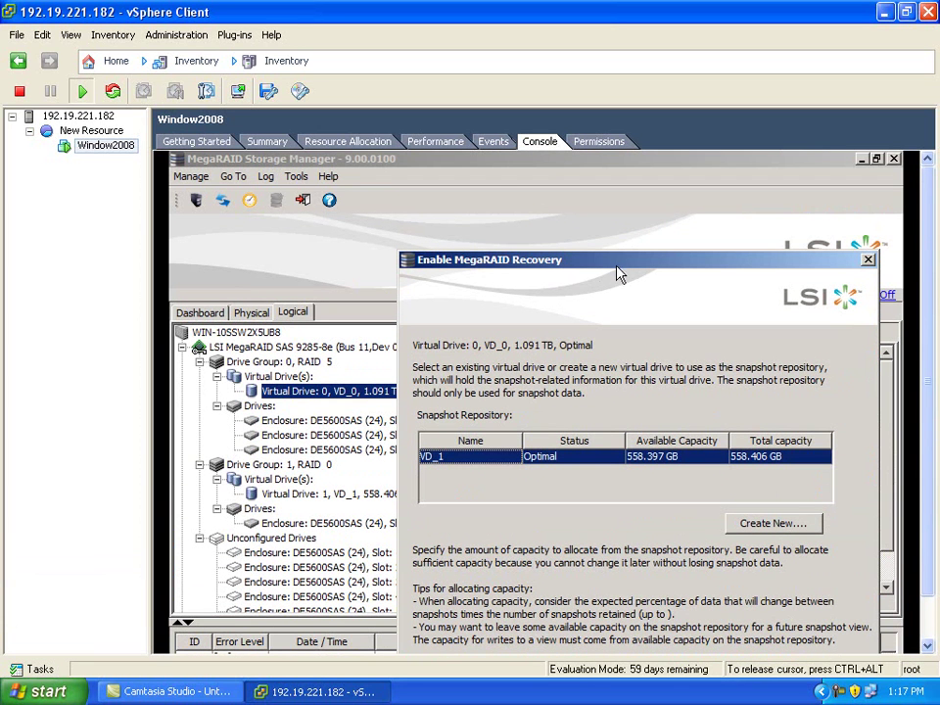
{"action": "left_click_drag", "start_coordinate": [619, 271], "coordinate": [460, 159]}
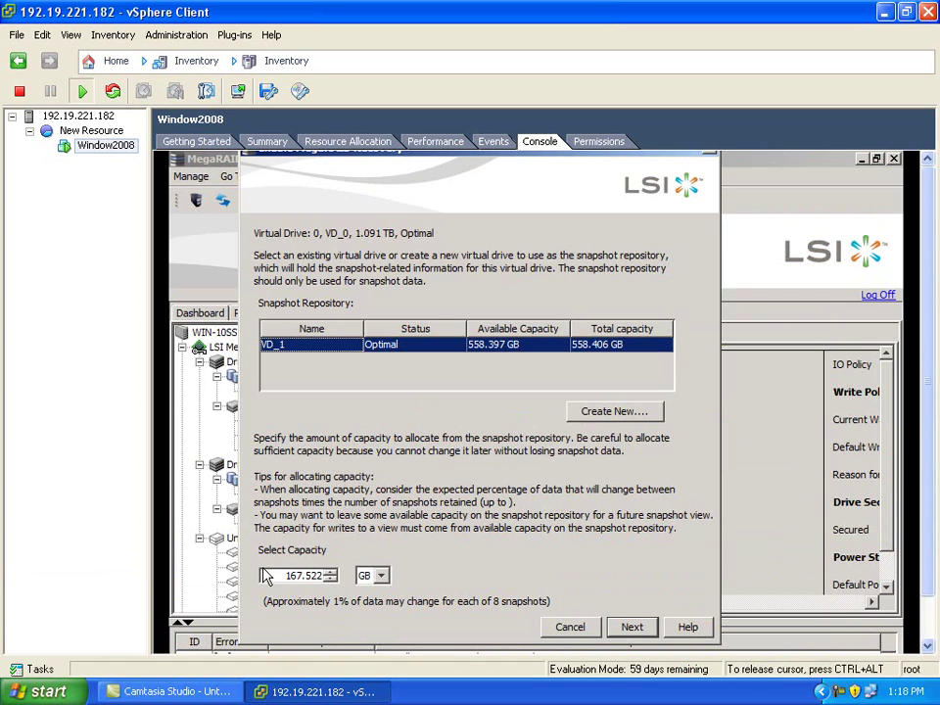
{"action": "left_click_drag", "start_coordinate": [276, 576], "coordinate": [333, 578]}
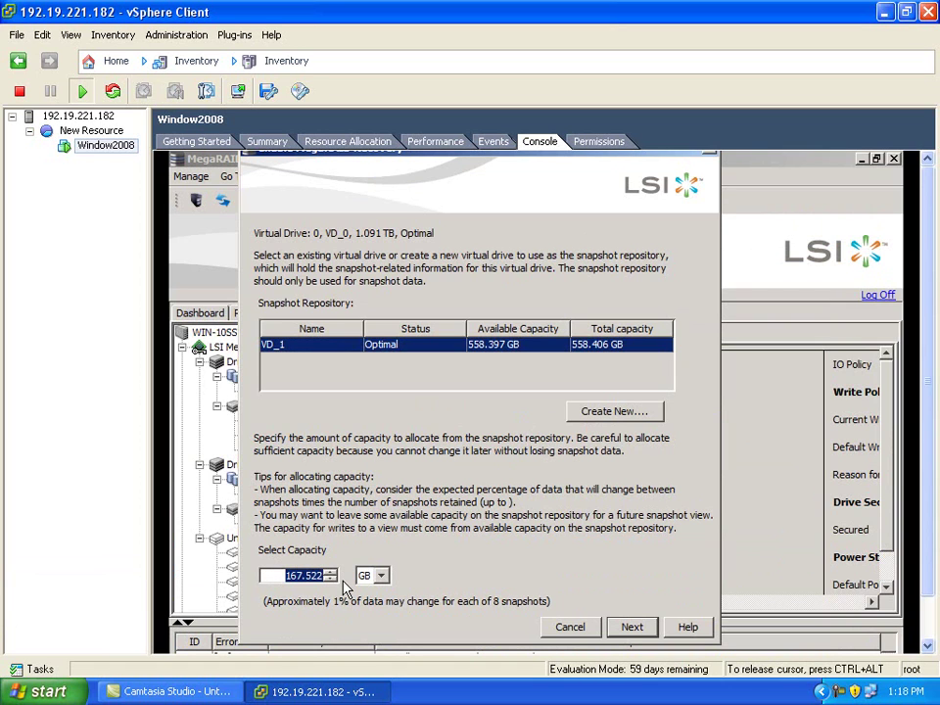
{"action": "type", "text": "50"}
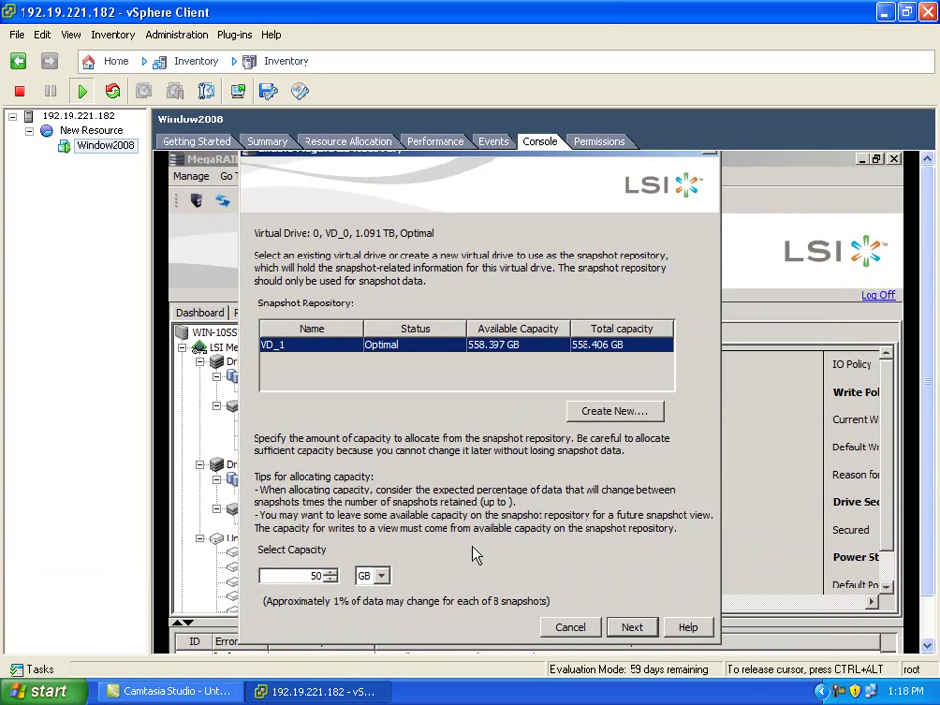
{"action": "left_click", "coordinate": [625, 628]}
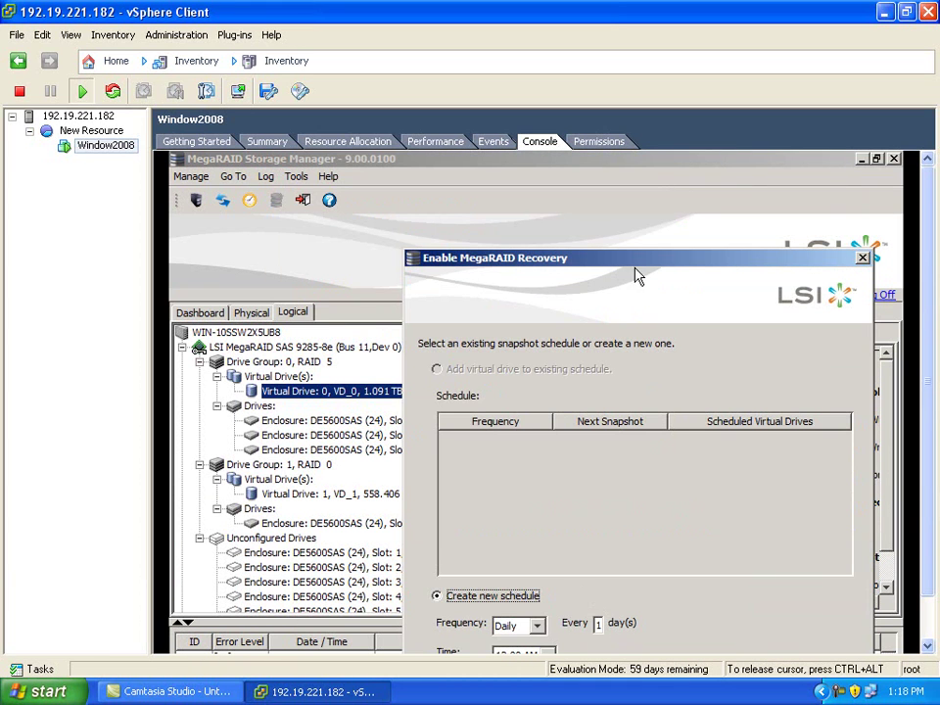
Schedule daily snapshots at 01.30 PM and also take a snapshot on every reboot.
{"action": "left_click_drag", "start_coordinate": [635, 263], "coordinate": [553, 188]}
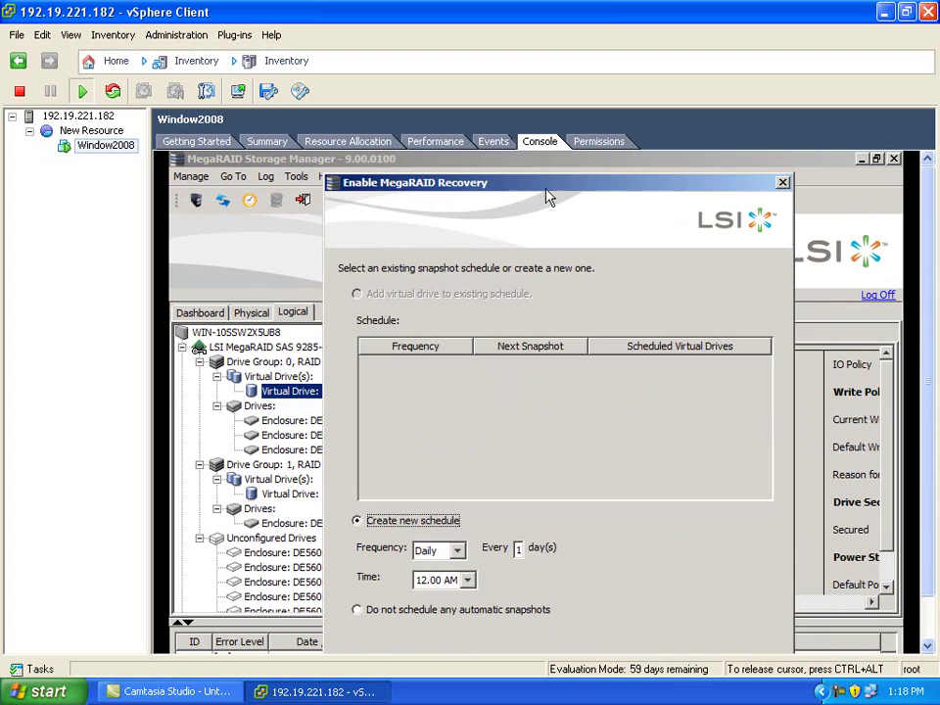
{"action": "left_click", "coordinate": [458, 555]}
{"action": "left_click", "coordinate": [458, 554]}
{"action": "left_click", "coordinate": [467, 580]}
{"action": "left_click", "coordinate": [438, 551]}
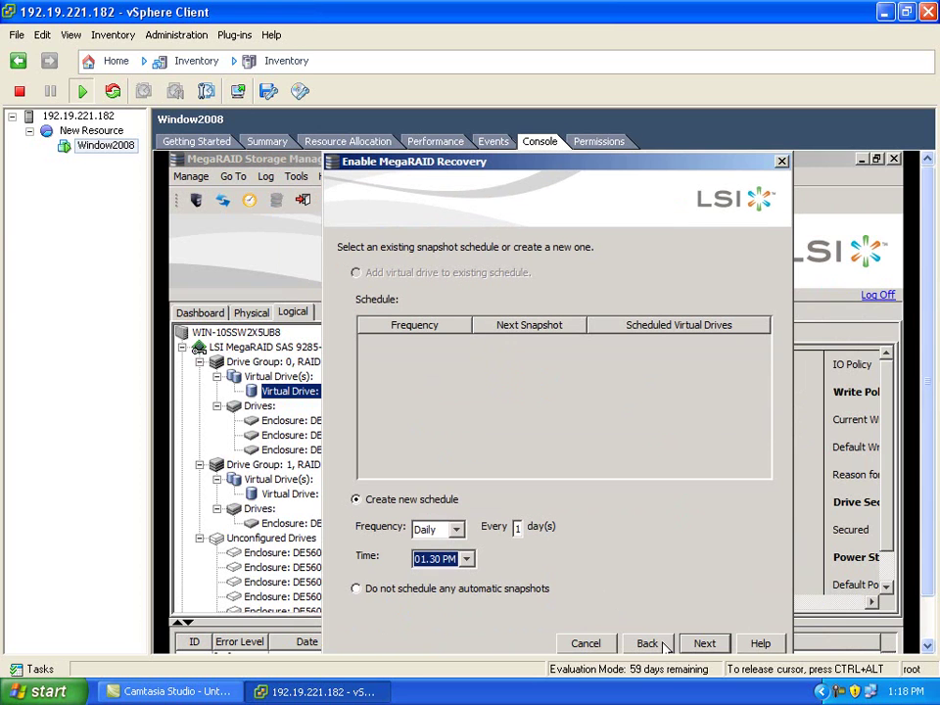
{"action": "left_click", "coordinate": [702, 644]}
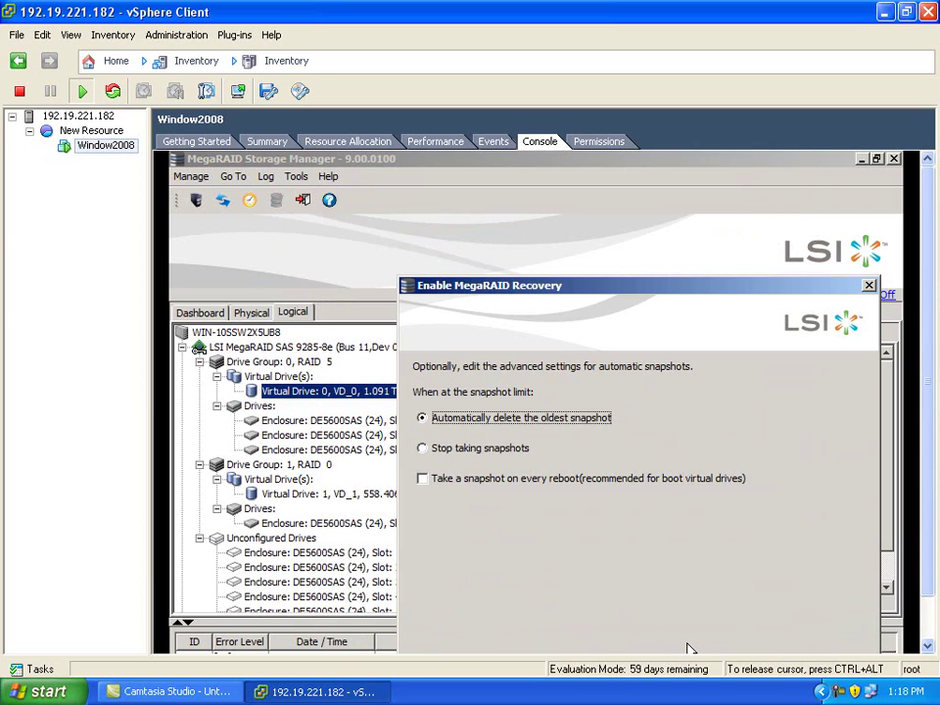
{"action": "left_click", "coordinate": [423, 479]}
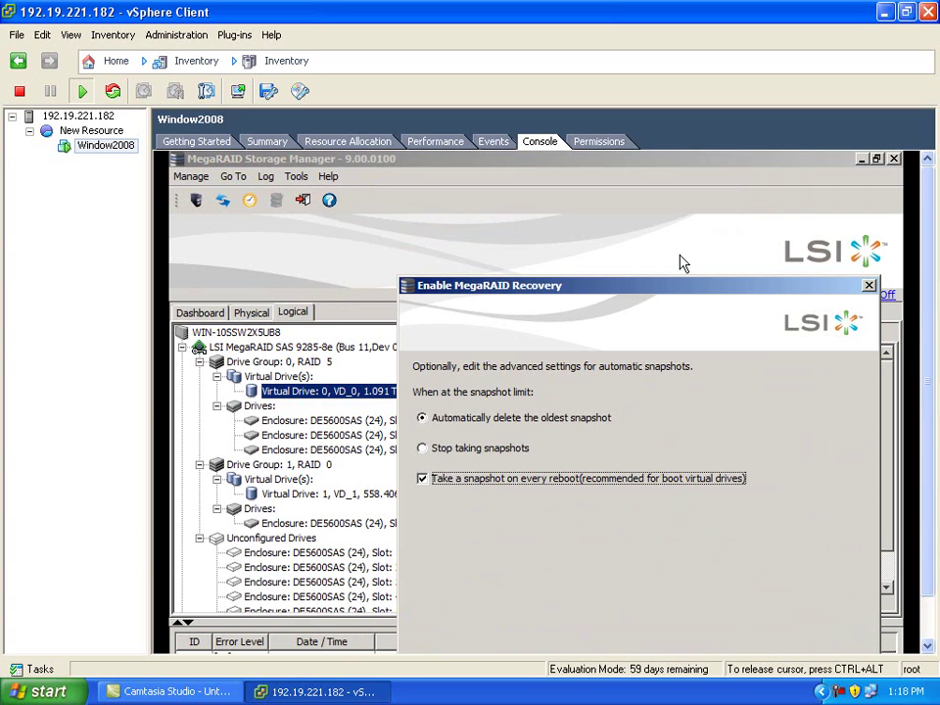
Finish the recovery wizard and confirm enabling snapshots on VD_0.
{"action": "left_click_drag", "start_coordinate": [686, 289], "coordinate": [605, 160]}
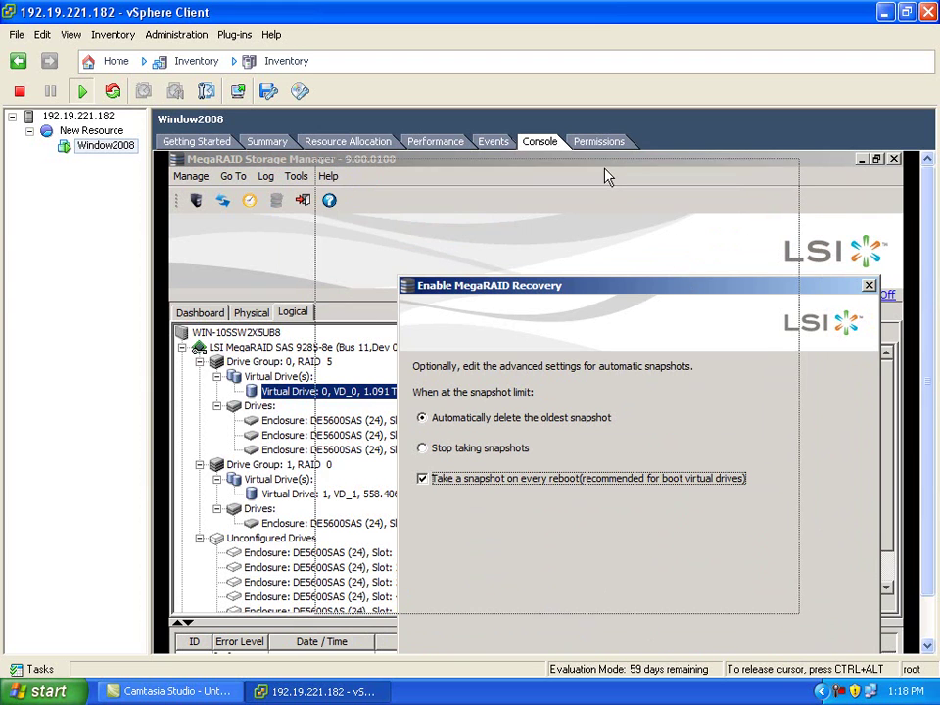
{"action": "left_click", "coordinate": [707, 579]}
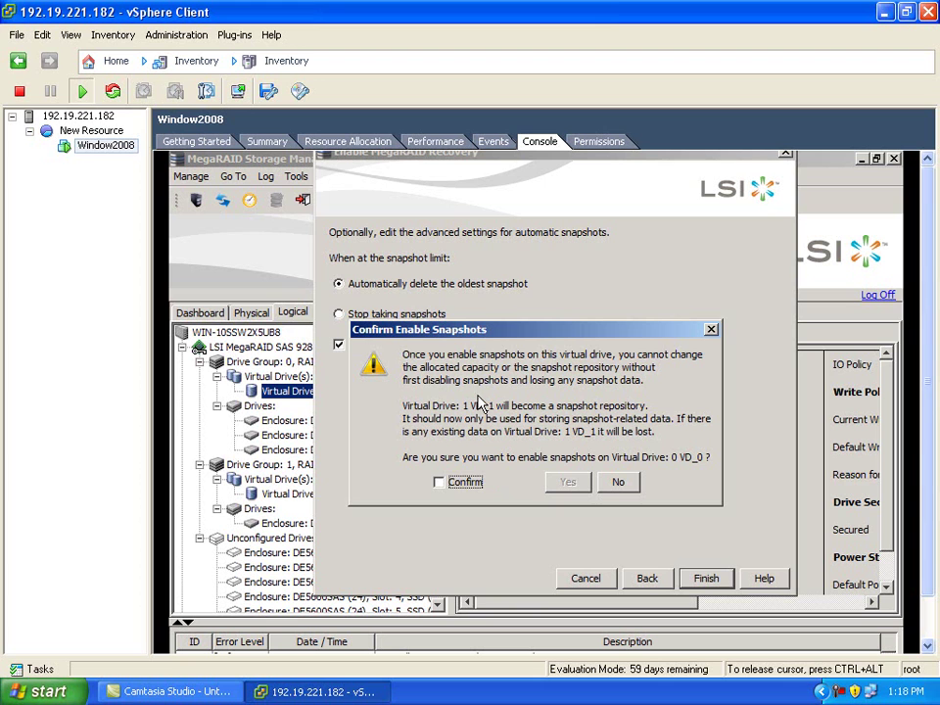
{"action": "left_click", "coordinate": [439, 482]}
{"action": "left_click", "coordinate": [570, 483]}
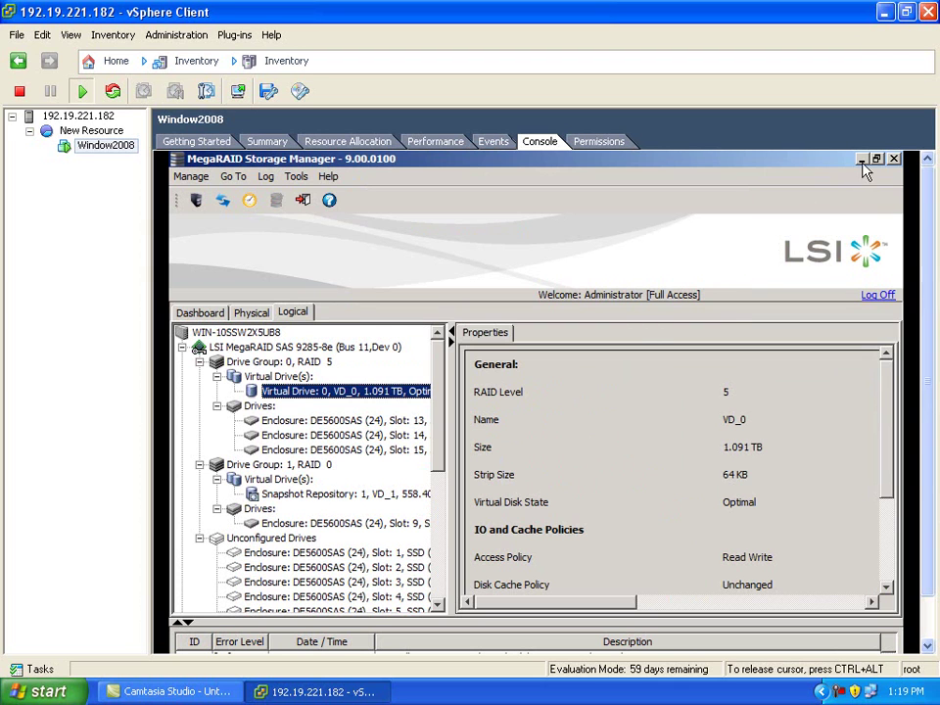
{"action": "left_click_drag", "start_coordinate": [887, 436], "coordinate": [797, 472]}
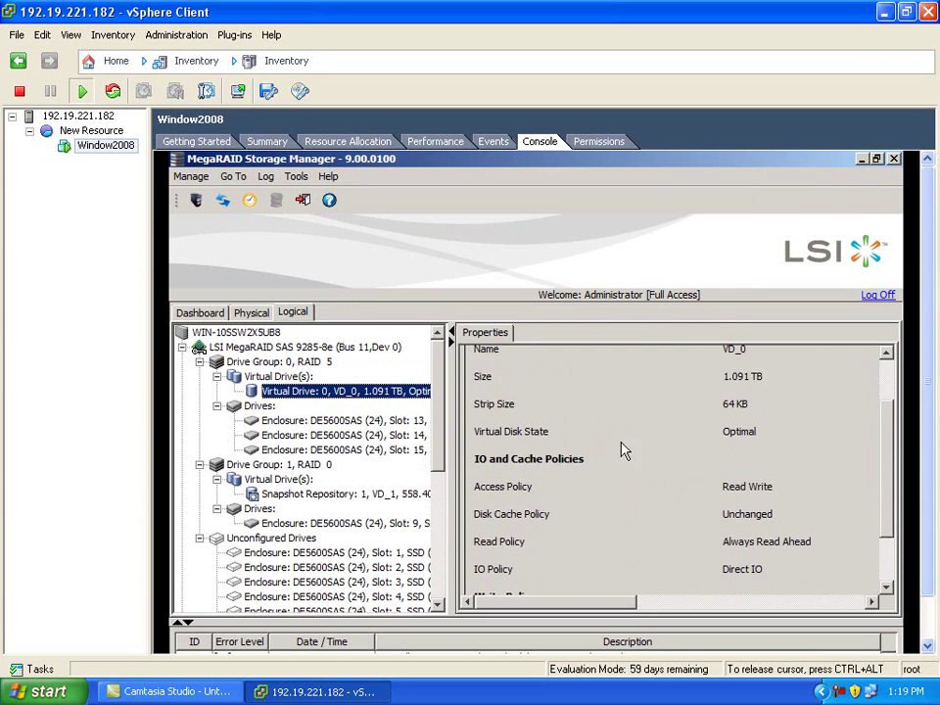
{"action": "right_click", "coordinate": [336, 394]}
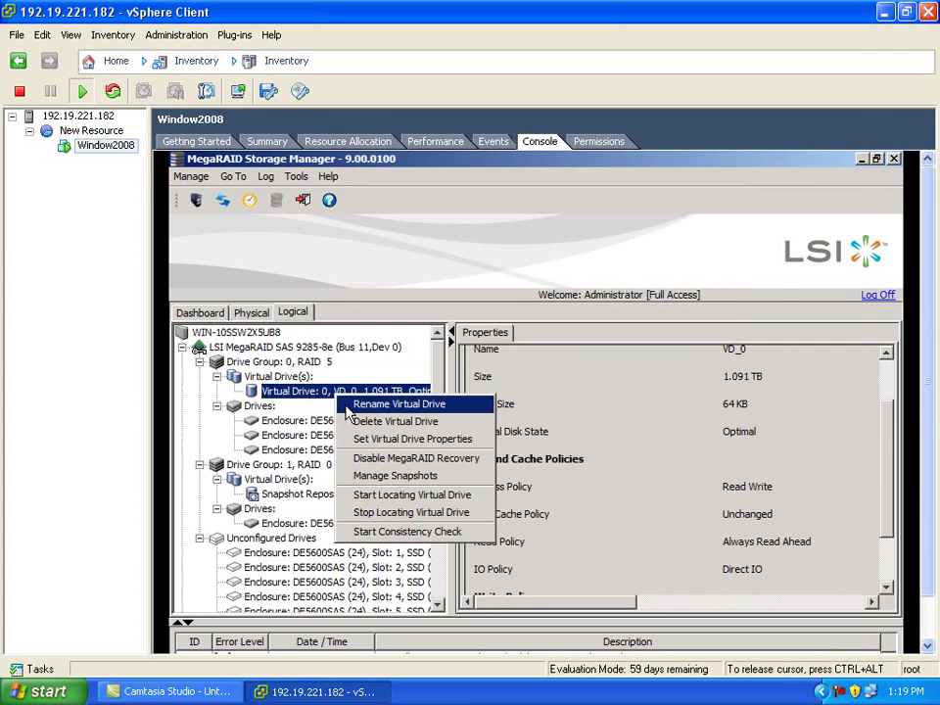
Create a manual snapshot of VD_0 with the default name SNAP_13:19:20 via Manage Snapshots.
{"action": "left_click", "coordinate": [377, 475]}
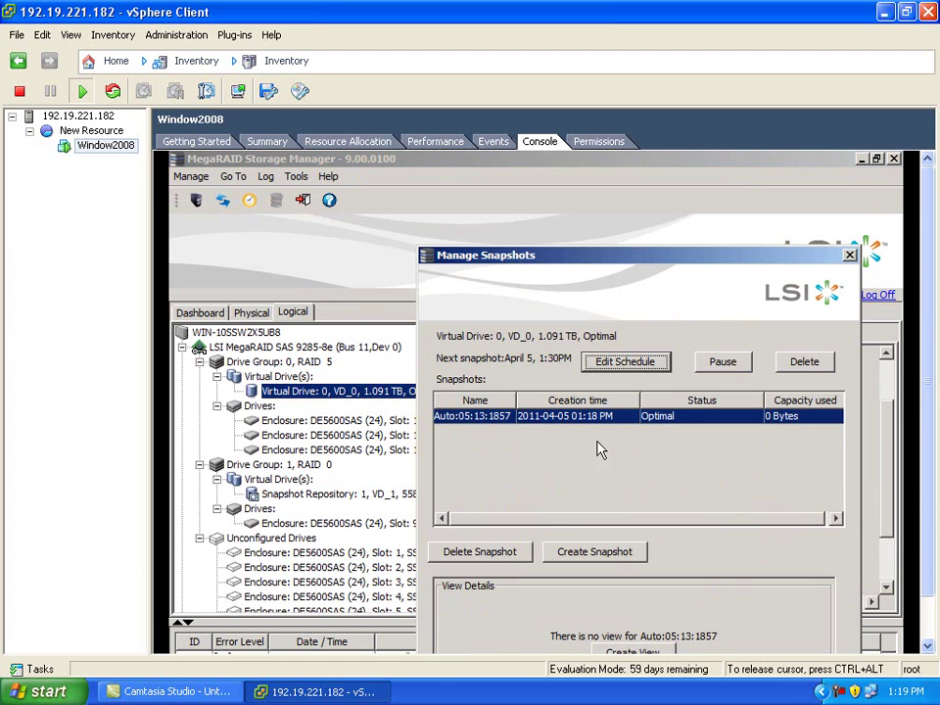
{"action": "left_click_drag", "start_coordinate": [647, 260], "coordinate": [560, 172]}
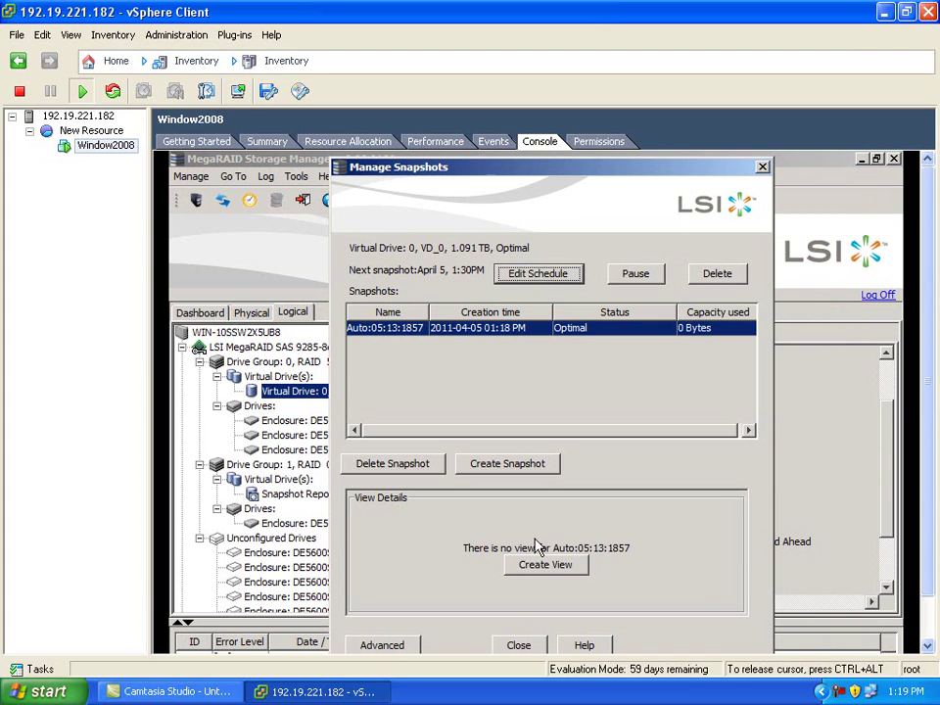
{"action": "left_click", "coordinate": [520, 466]}
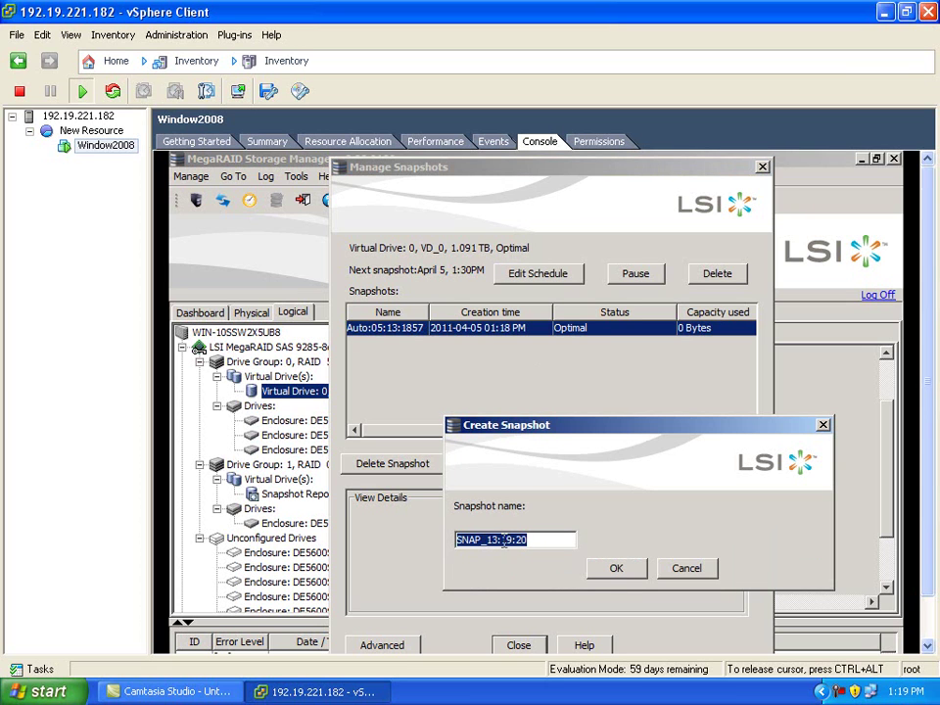
{"action": "left_click", "coordinate": [616, 569]}
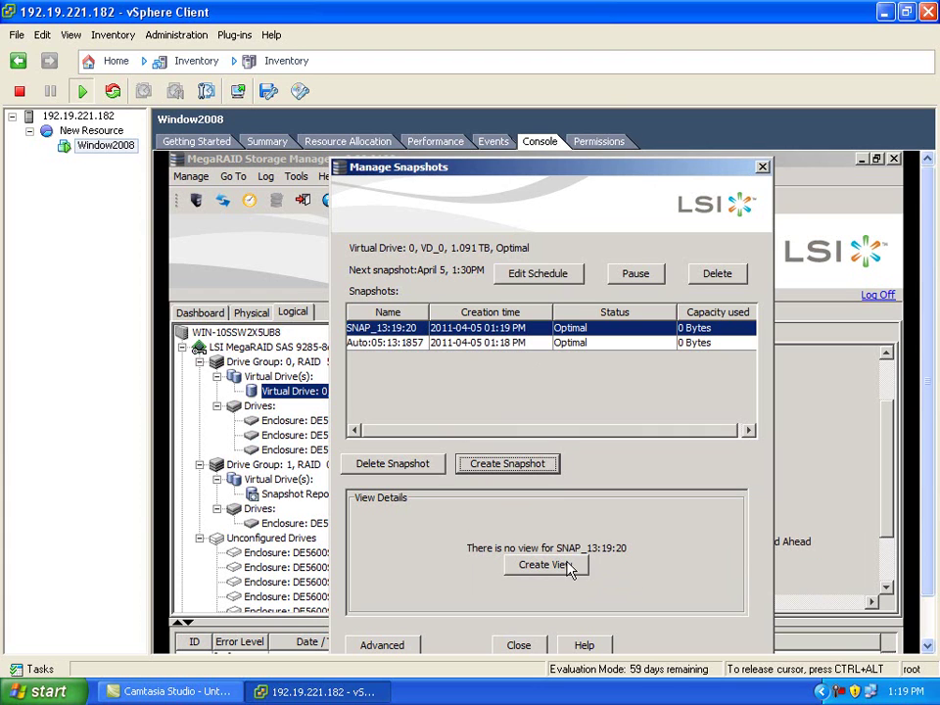
Create view view1 of SNAP_13:19:20 with 50 GB write capacity.
{"action": "left_click", "coordinate": [565, 569]}
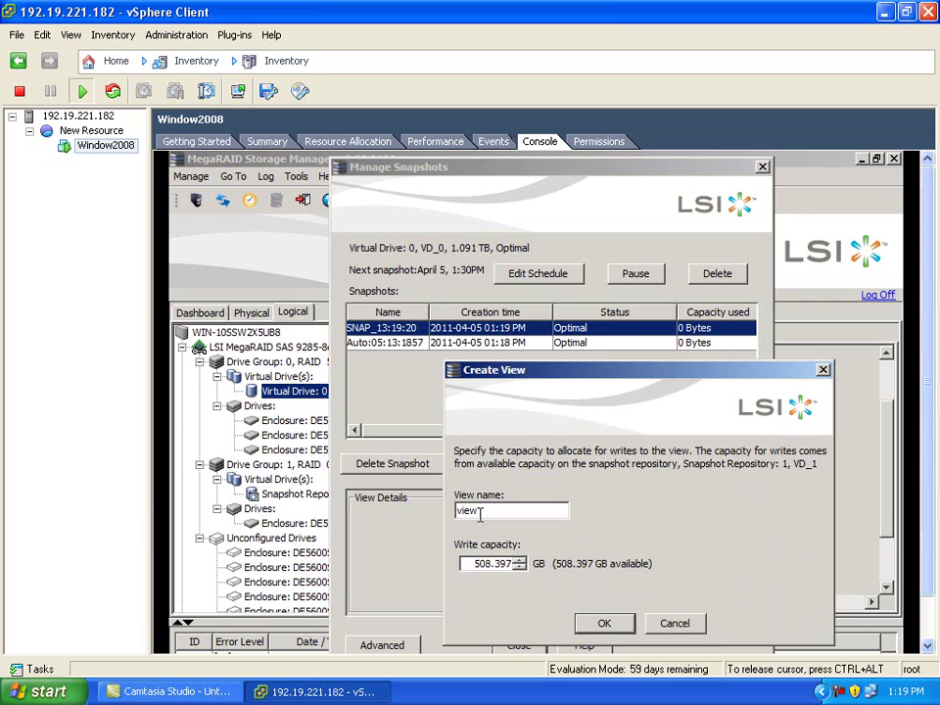
{"action": "type", "text": "1"}
{"action": "left_click_drag", "start_coordinate": [472, 565], "coordinate": [511, 570]}
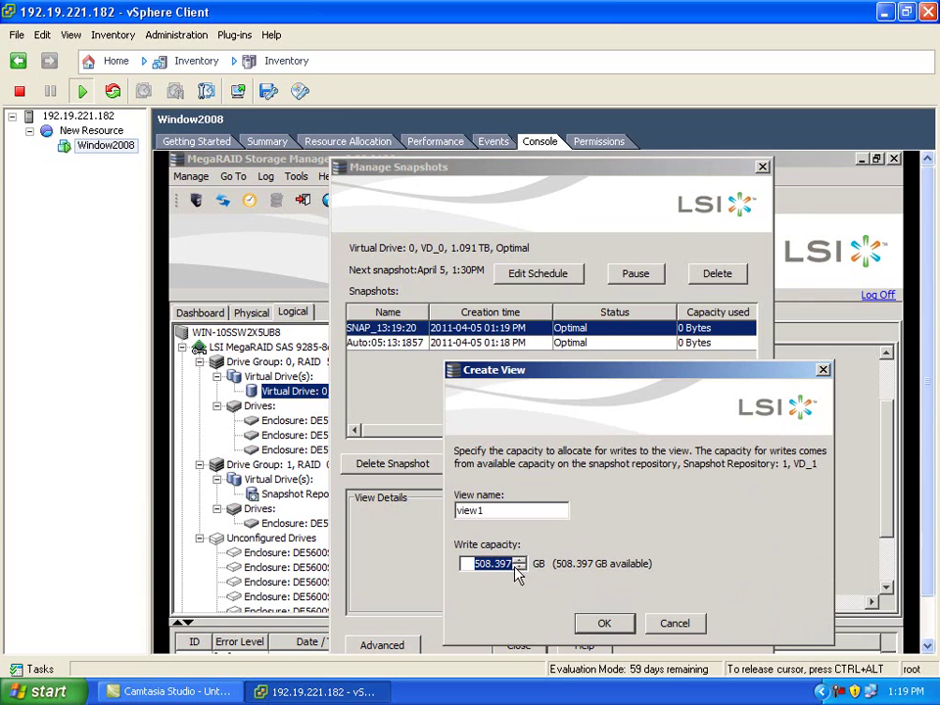
{"action": "key", "text": "BackSpace"}
{"action": "left_click", "coordinate": [605, 624]}
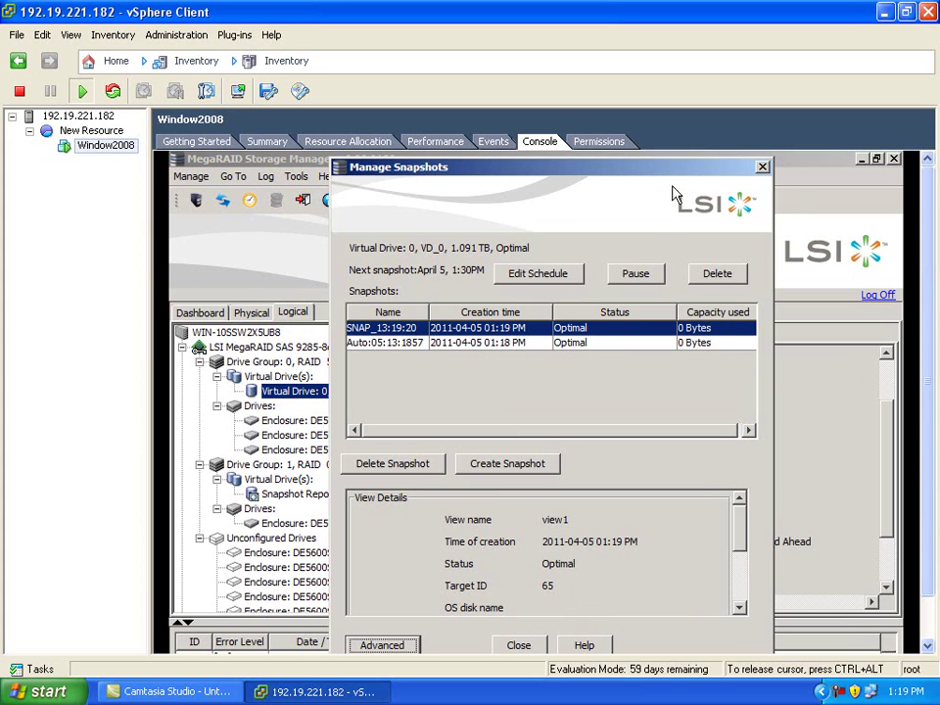
Close snapshot management and browse New Volume (E:) and New Volume (F:) in Explorer.
{"action": "left_click", "coordinate": [762, 167]}
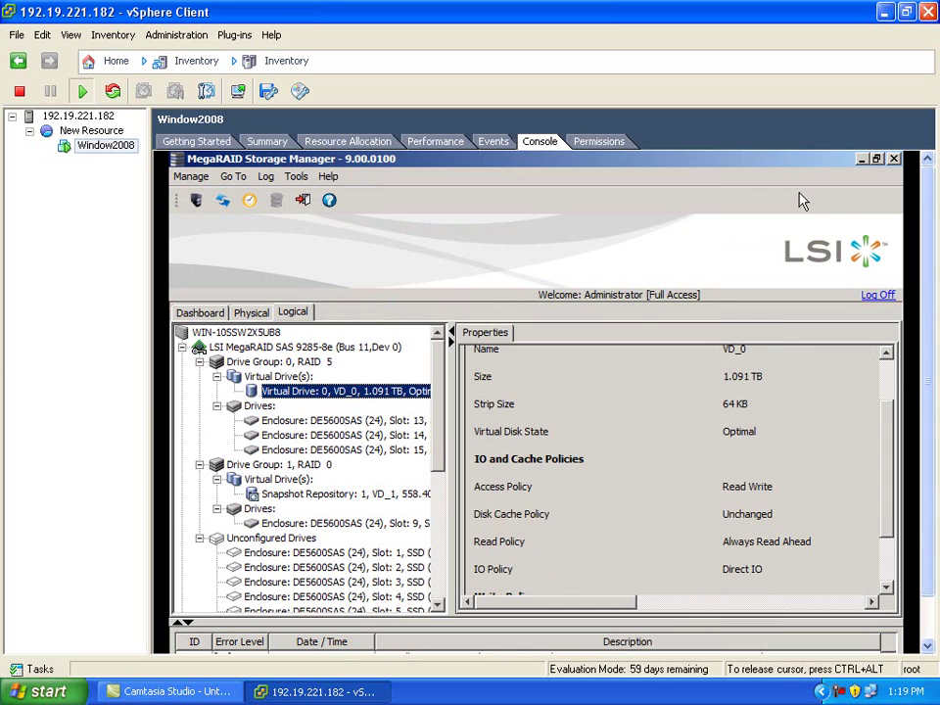
{"action": "left_click", "coordinate": [861, 161]}
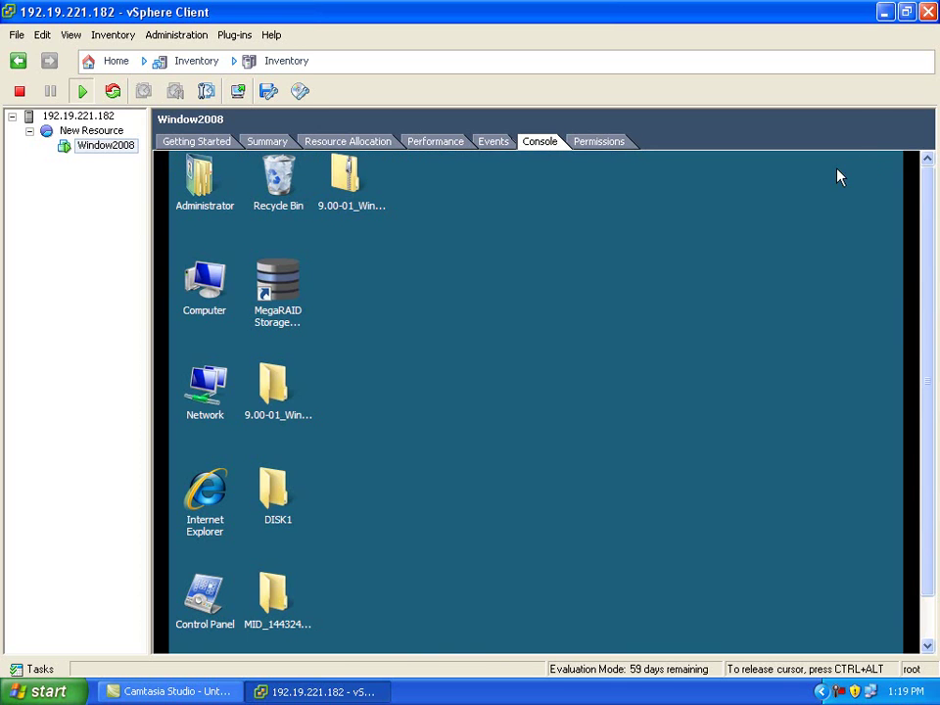
{"action": "double_click", "coordinate": [204, 289]}
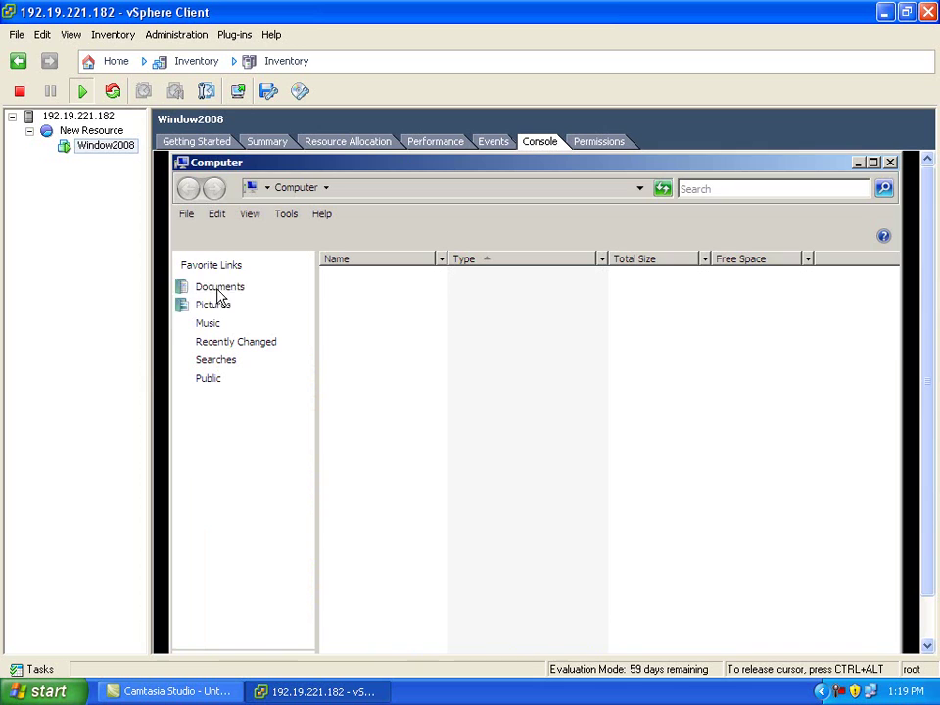
{"action": "double_click", "coordinate": [374, 325]}
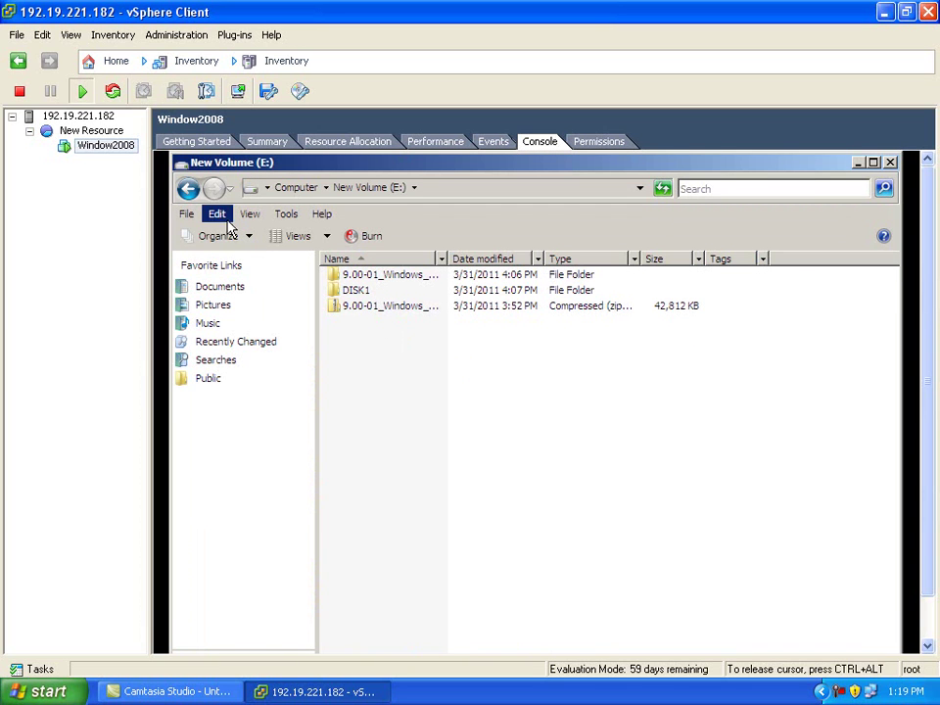
{"action": "left_click", "coordinate": [189, 189]}
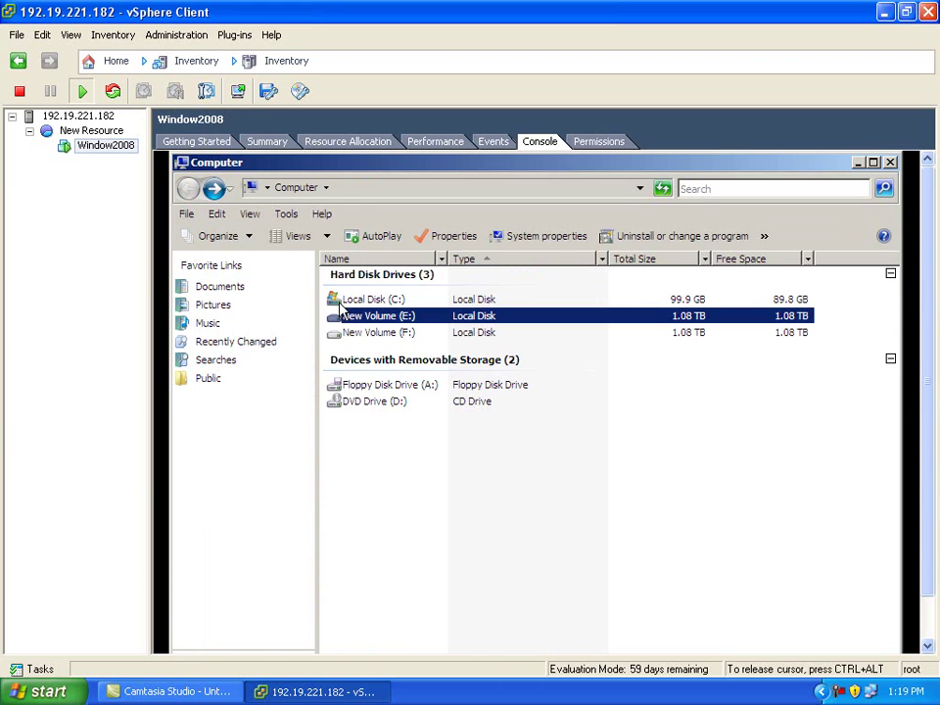
{"action": "left_click", "coordinate": [371, 334]}
{"action": "double_click", "coordinate": [372, 334]}
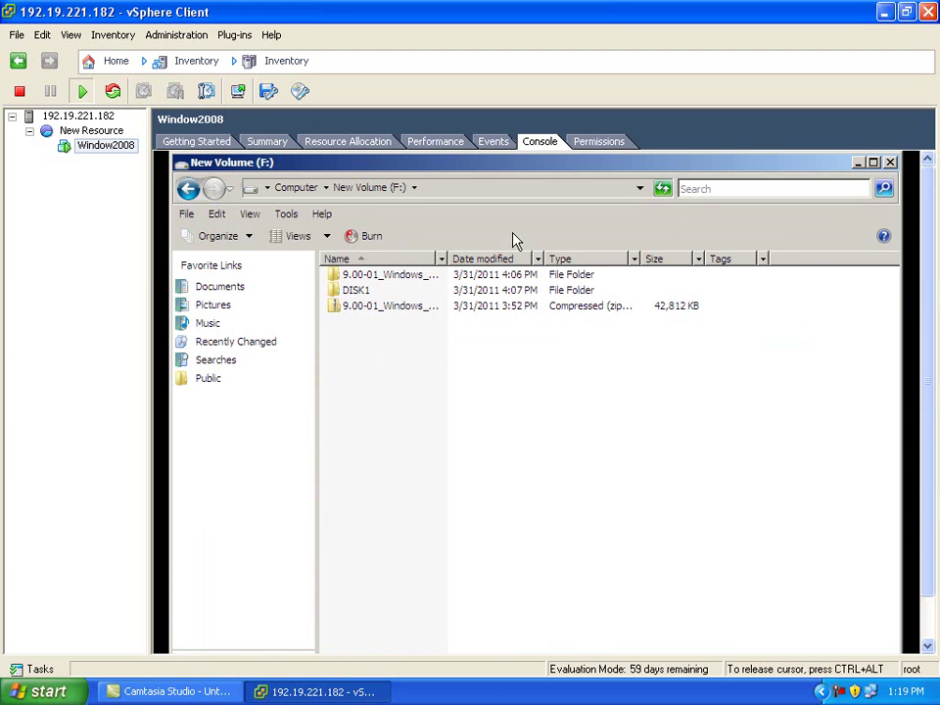
Minimize Explorer and bring MegaRAID Storage Manager back to the front in the VM.
{"action": "left_click", "coordinate": [859, 162]}
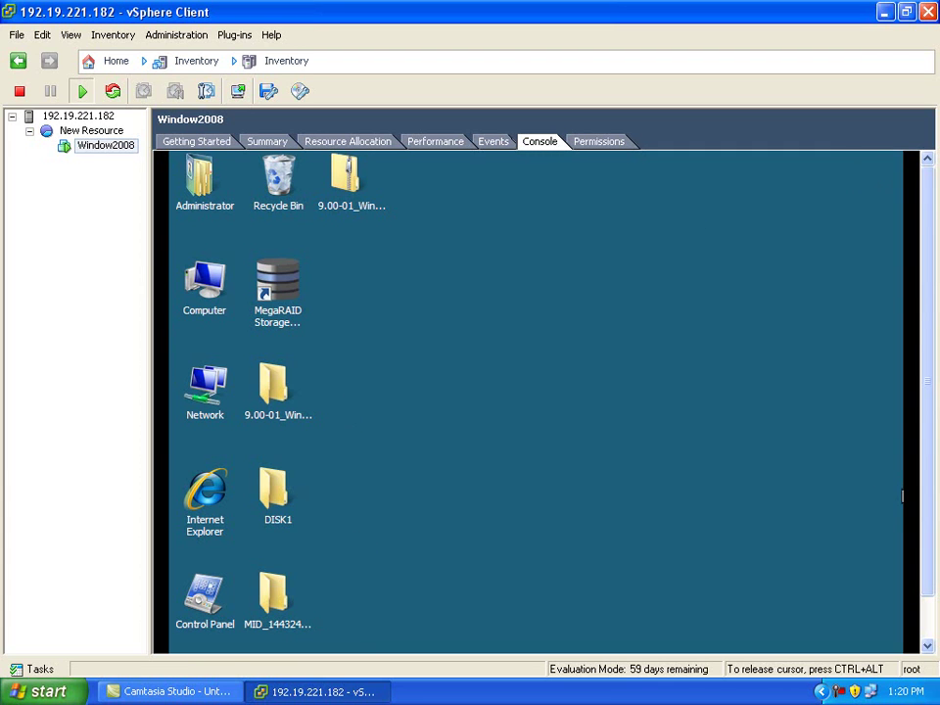
{"action": "left_click_drag", "start_coordinate": [926, 304], "coordinate": [878, 389]}
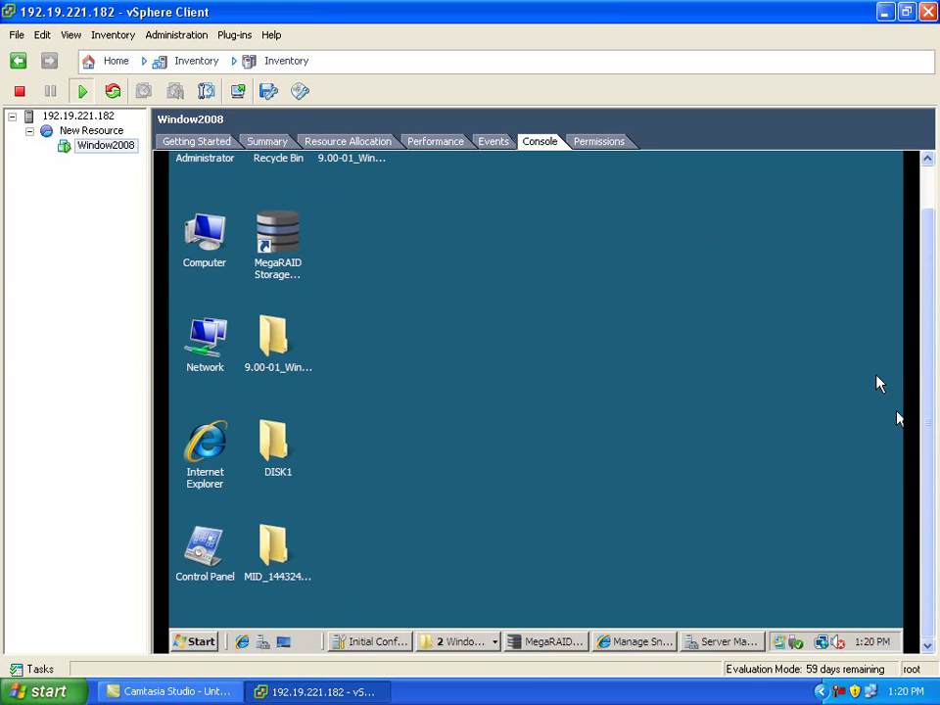
{"action": "left_click", "coordinate": [898, 418]}
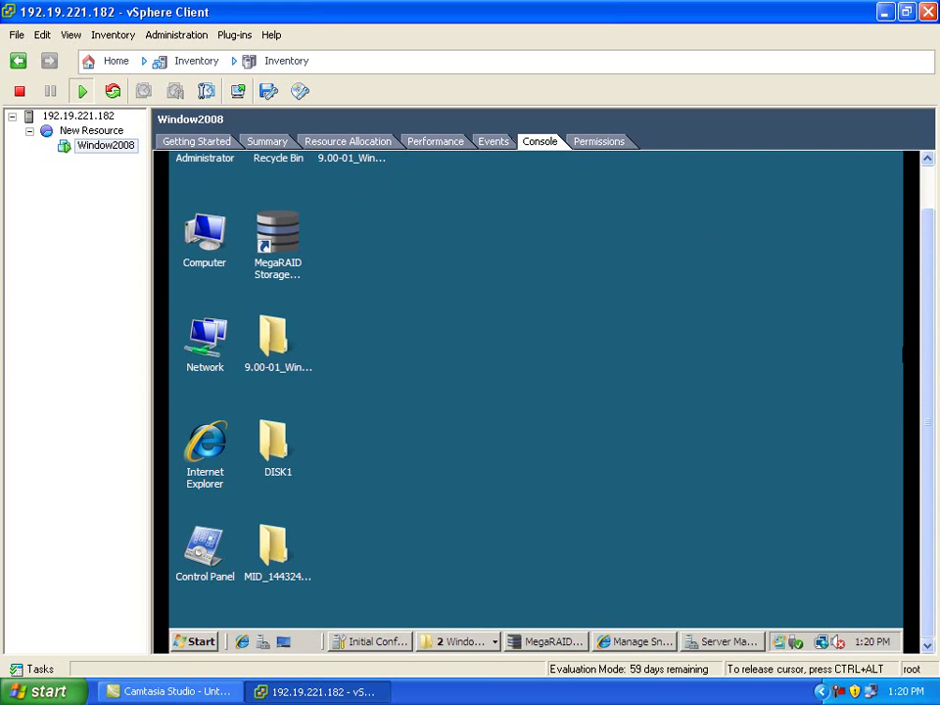
{"action": "left_click", "coordinate": [551, 643]}
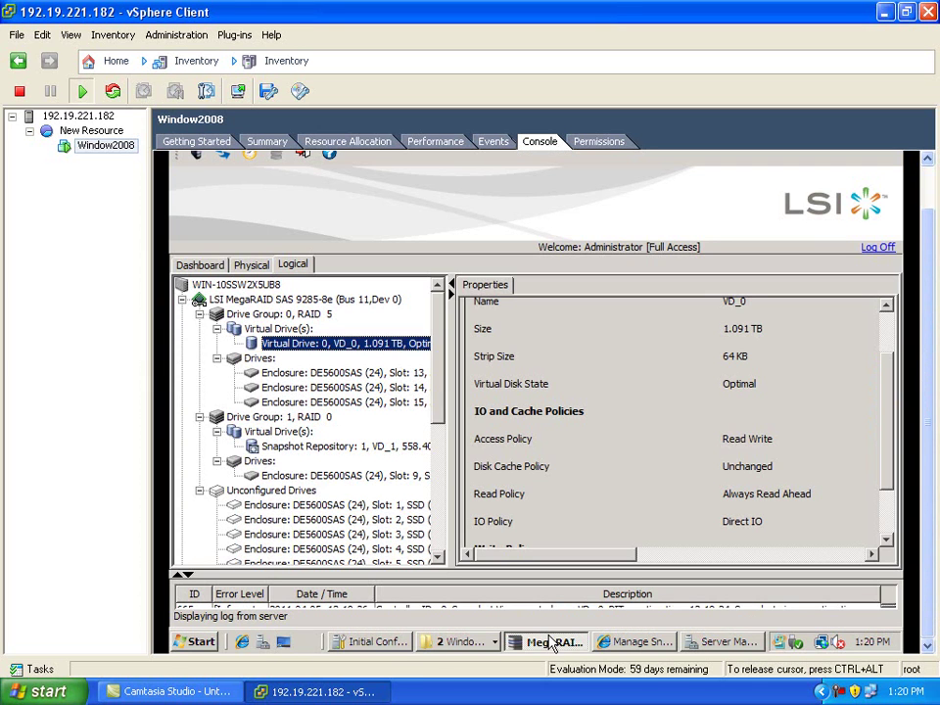
Reopen Manage Snapshots for VD_0 and check the schedule's next snapshot at 1:30 PM.
{"action": "right_click", "coordinate": [386, 343]}
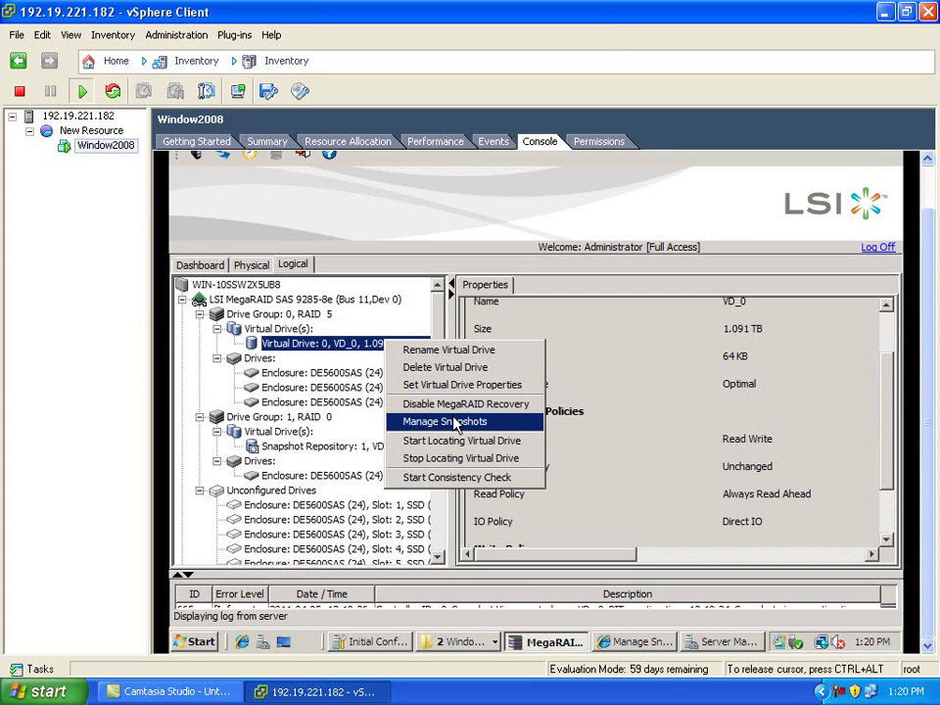
{"action": "left_click", "coordinate": [451, 422]}
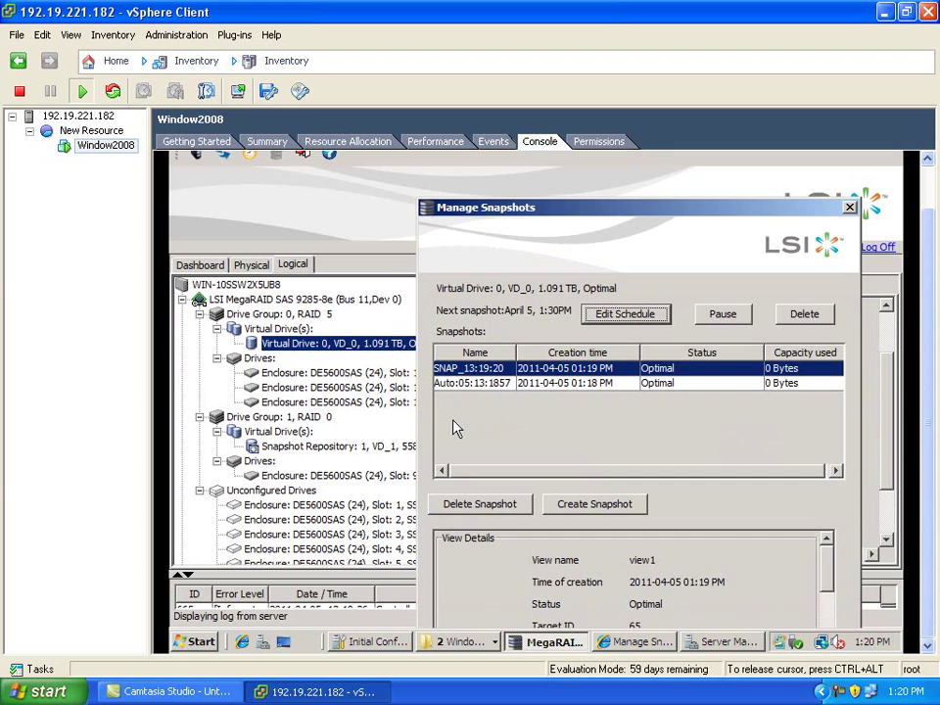
{"action": "left_click", "coordinate": [656, 321]}
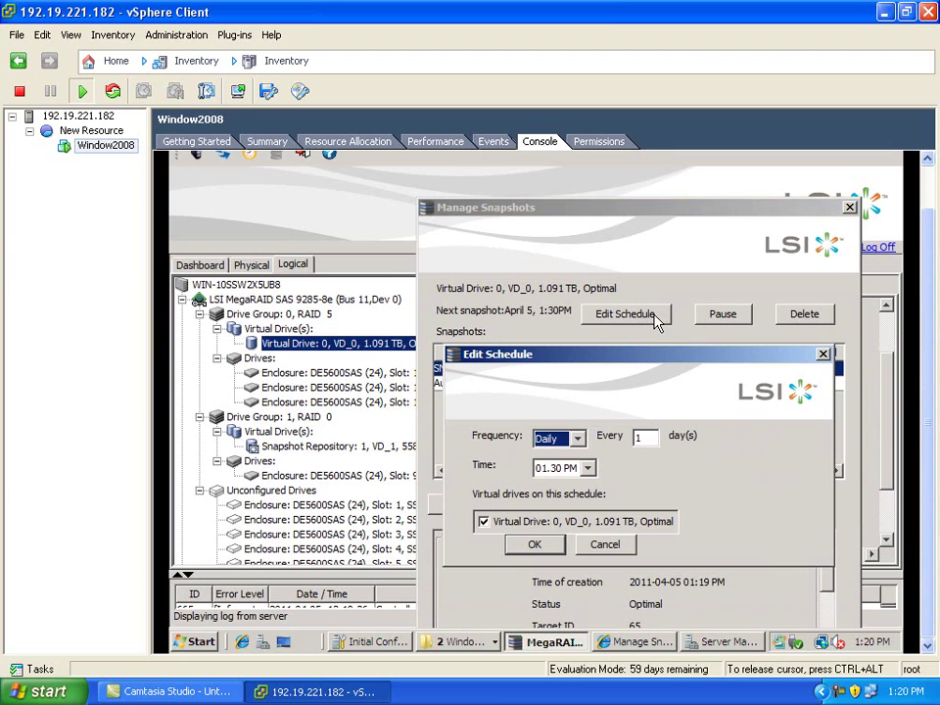
{"action": "left_click", "coordinate": [604, 545]}
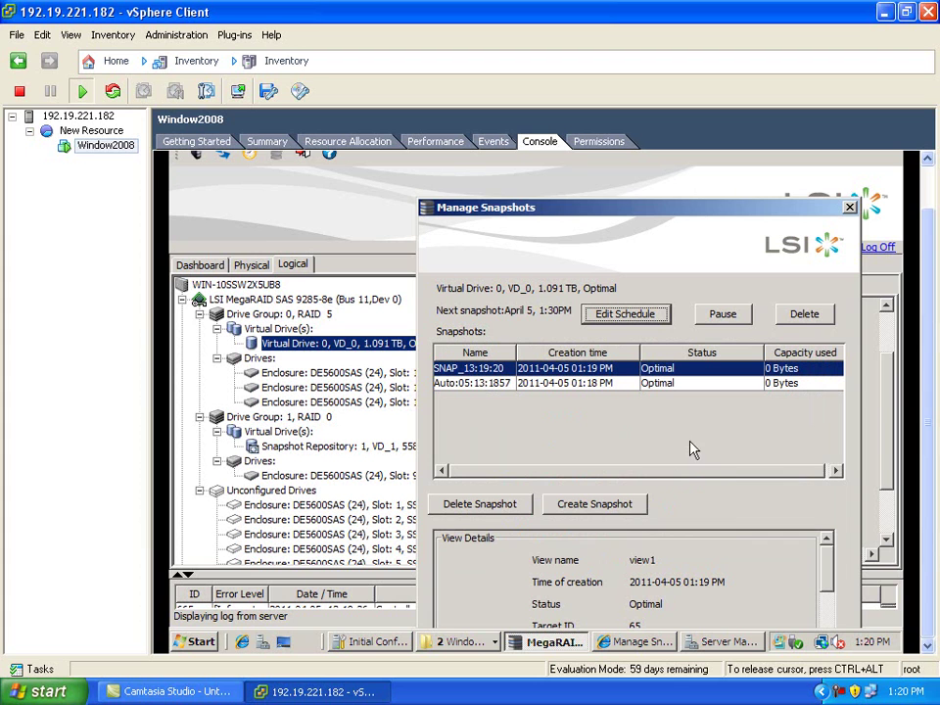
{"action": "left_click_drag", "start_coordinate": [727, 218], "coordinate": [709, 182]}
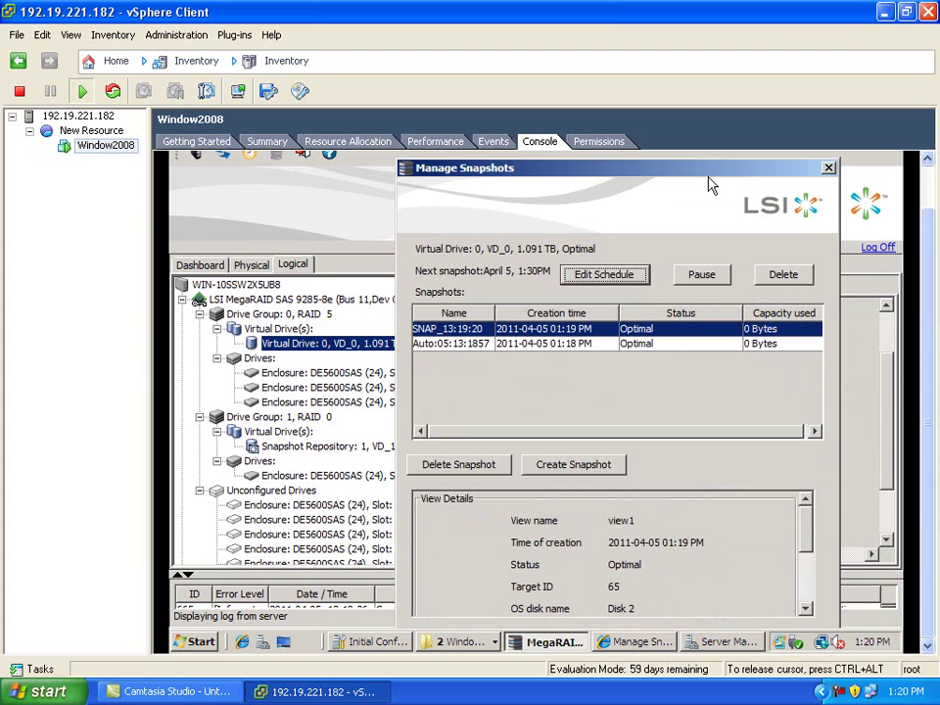
Create snapshot SNAP_13:20:22, then select SNAP_13:19:20 and request deletion of view1.
{"action": "left_click", "coordinate": [588, 465]}
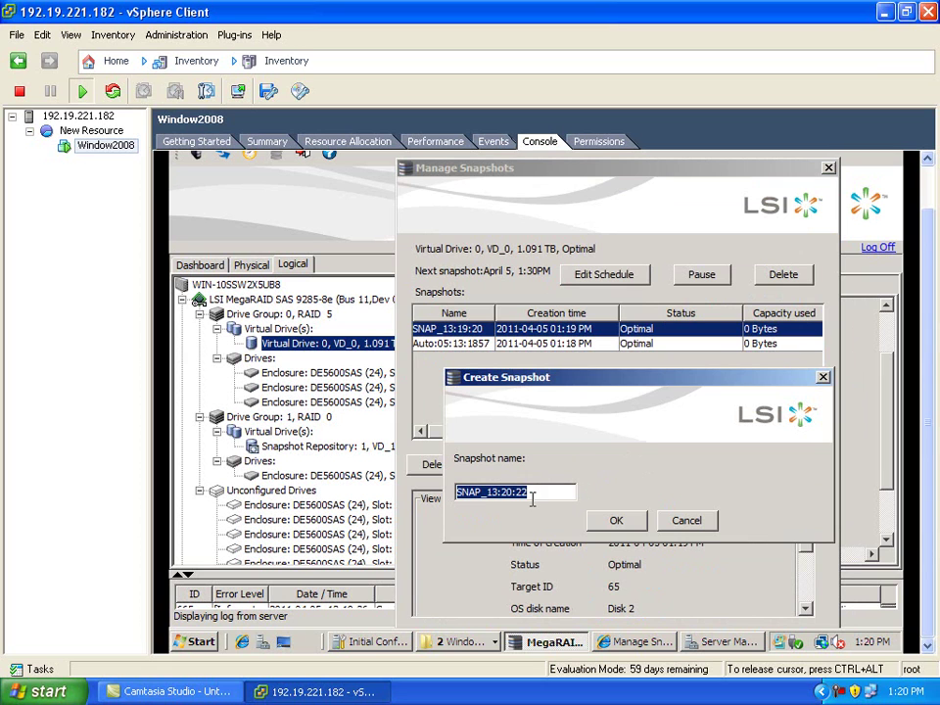
{"action": "left_click", "coordinate": [618, 524]}
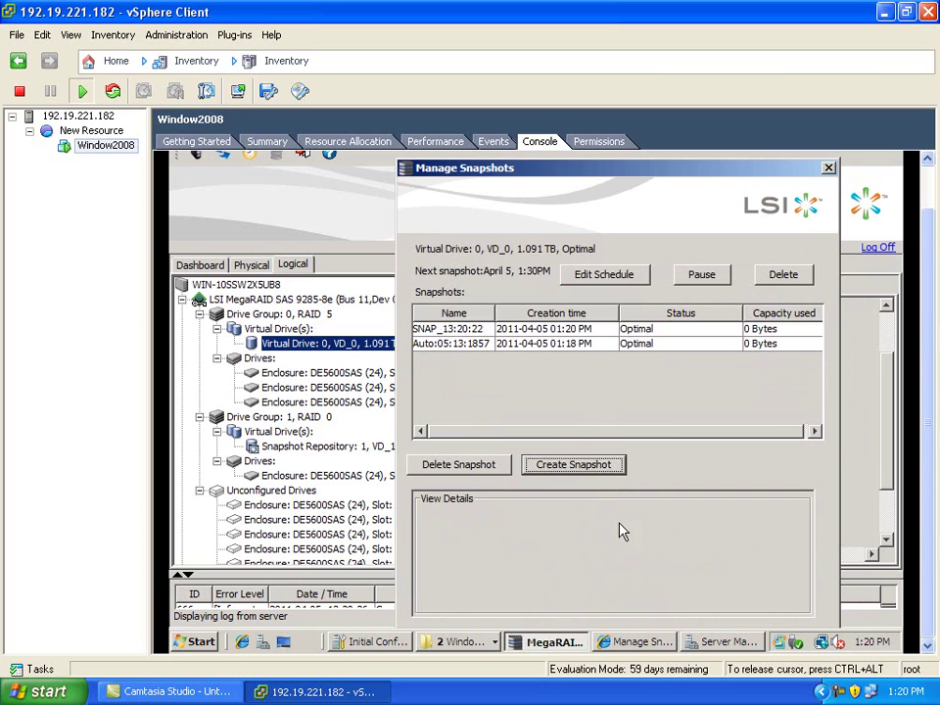
{"action": "left_click", "coordinate": [608, 345]}
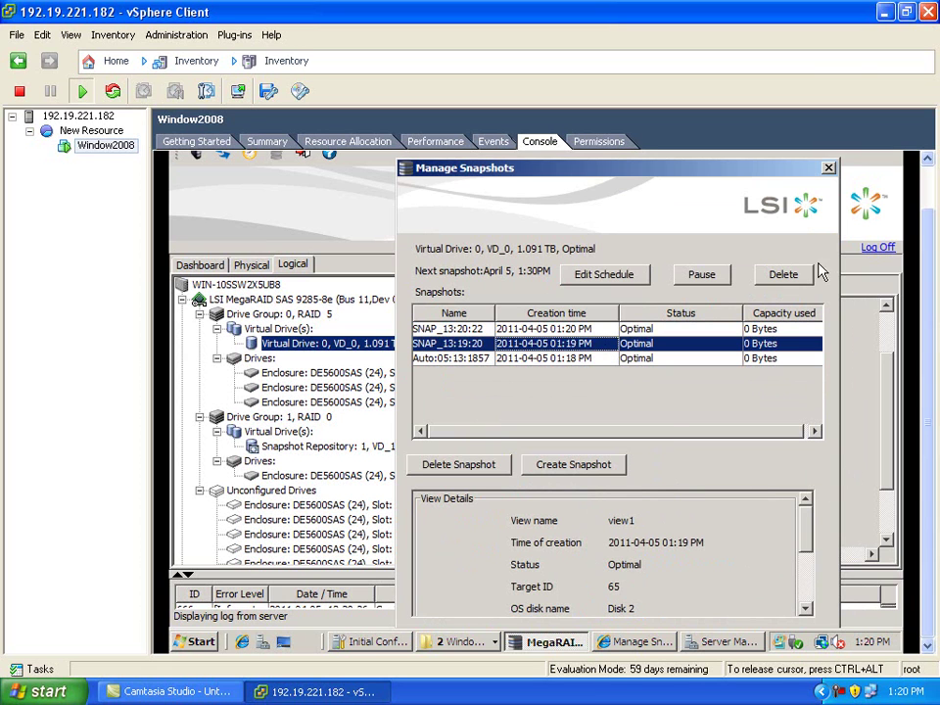
{"action": "left_click_drag", "start_coordinate": [778, 179], "coordinate": [764, 152]}
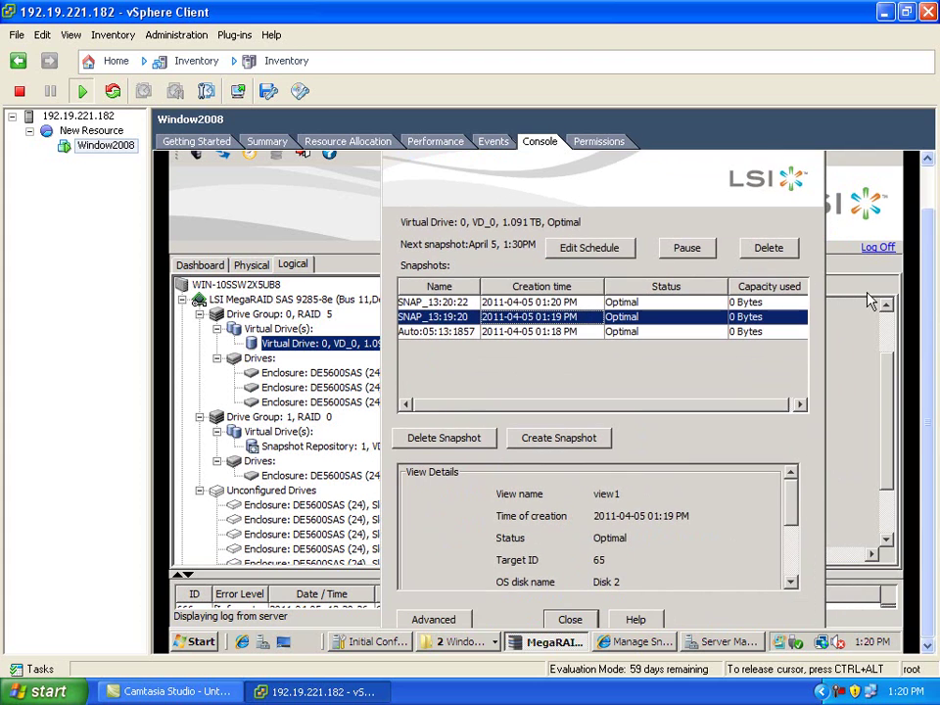
{"action": "left_click_drag", "start_coordinate": [791, 506], "coordinate": [793, 558]}
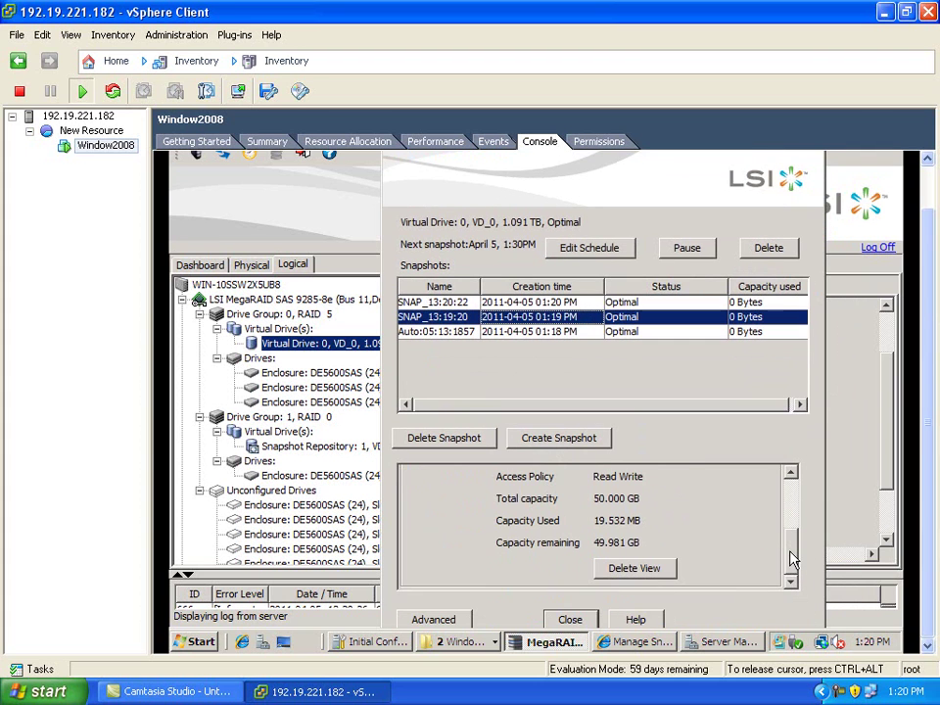
{"action": "left_click", "coordinate": [662, 576]}
Confirm deleting view1, then create view2 on SNAP_13:20:22 with 20 GB write capacity.
{"action": "left_click", "coordinate": [460, 404]}
{"action": "left_click", "coordinate": [567, 403]}
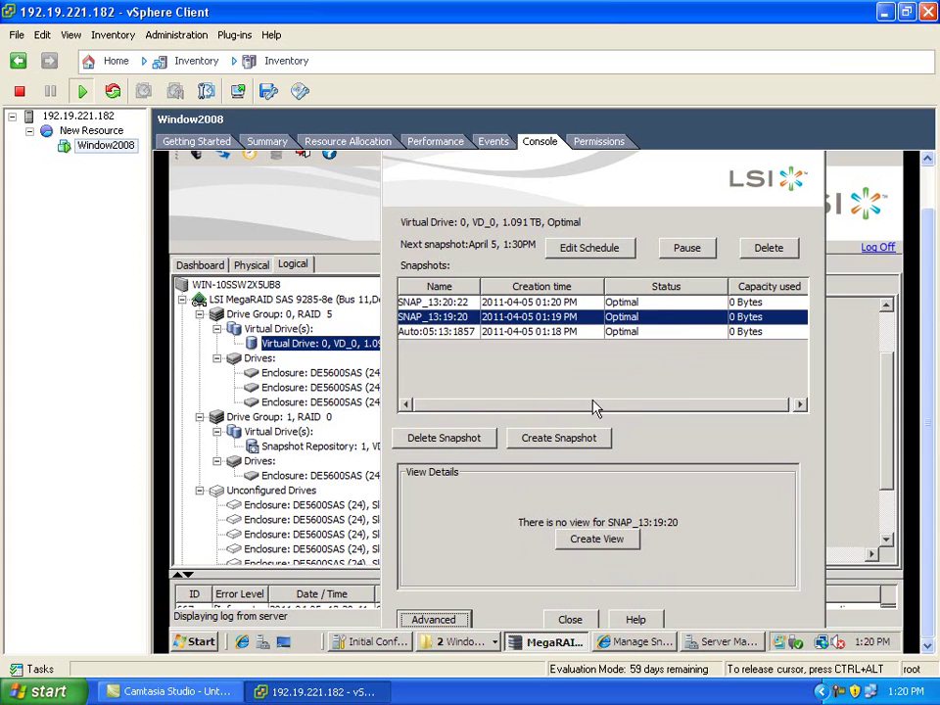
{"action": "left_click", "coordinate": [556, 307]}
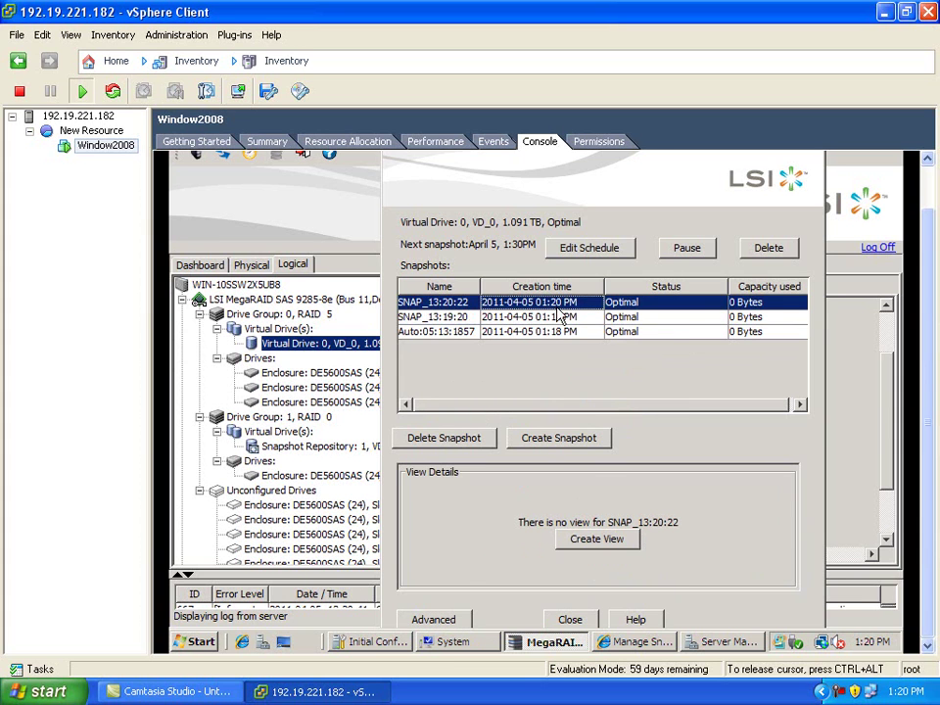
{"action": "left_click", "coordinate": [600, 540]}
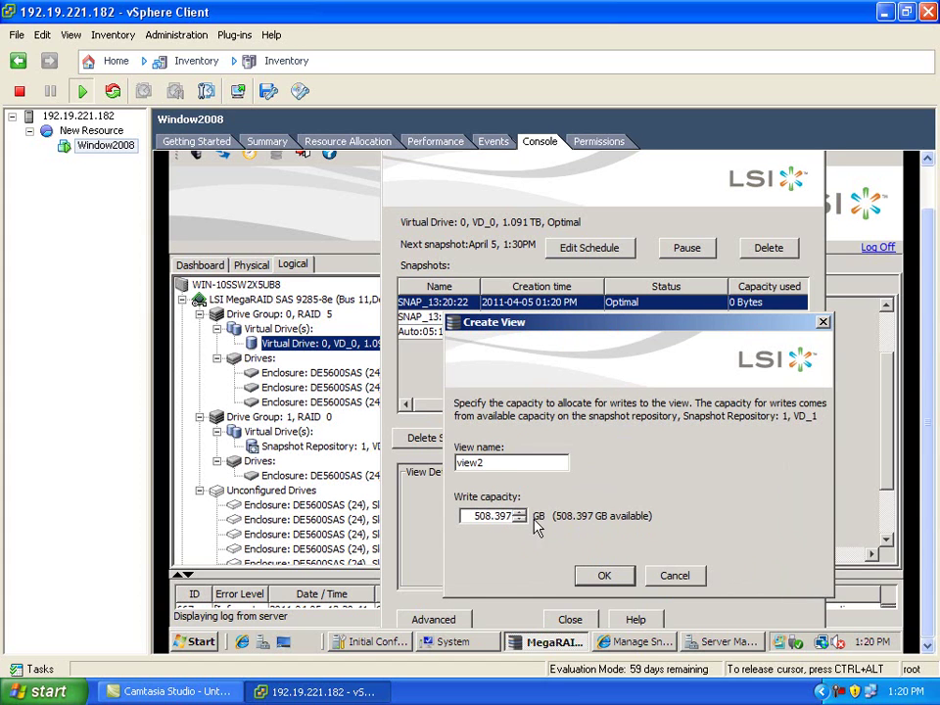
{"action": "left_click_drag", "start_coordinate": [469, 518], "coordinate": [513, 516]}
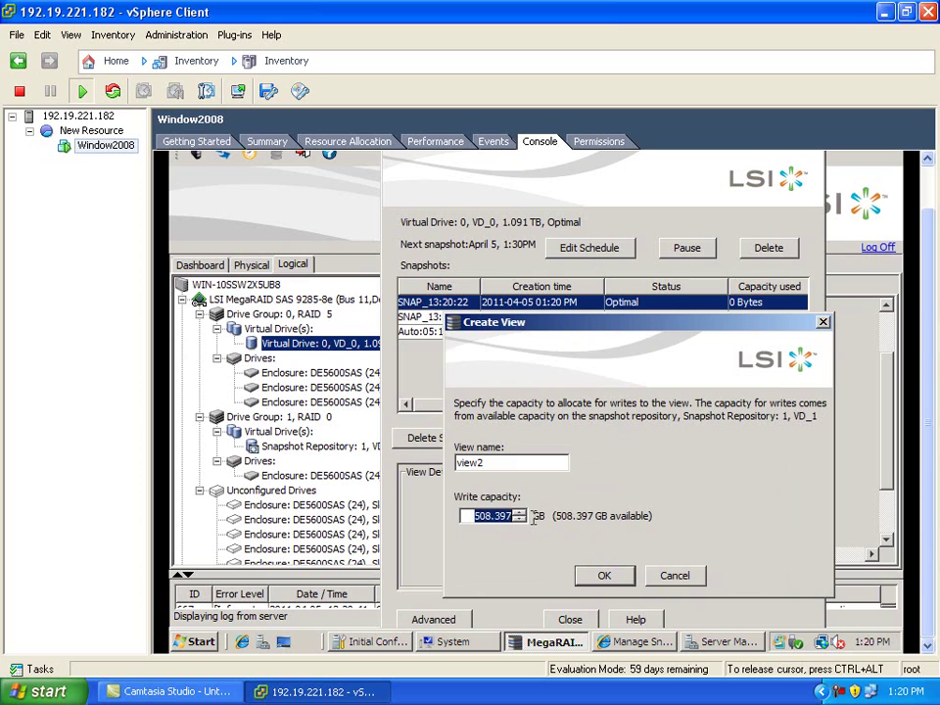
{"action": "type", "text": "20"}
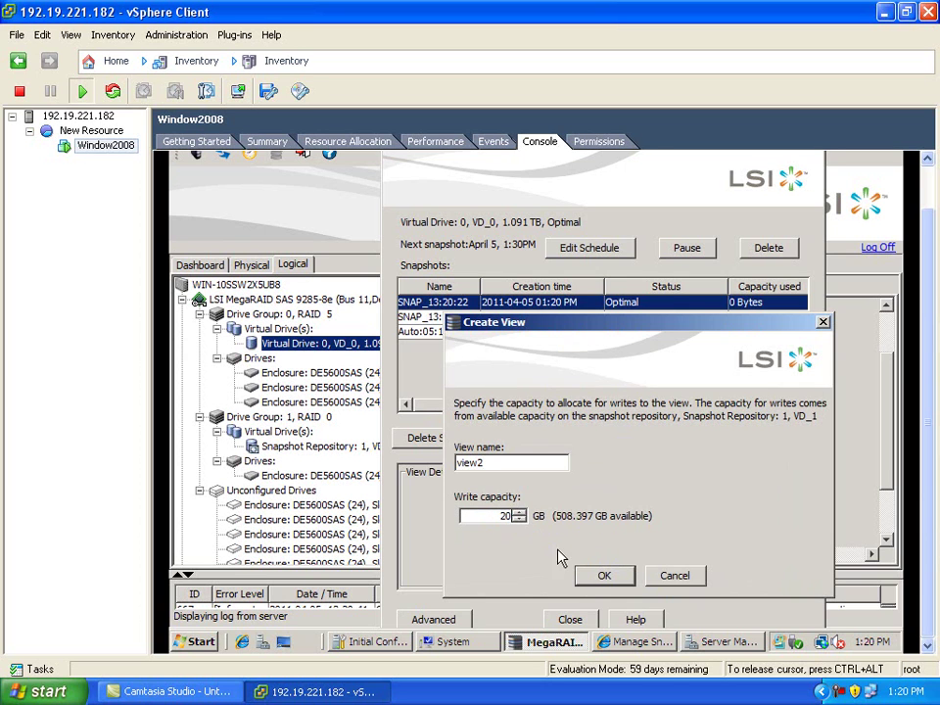
{"action": "left_click", "coordinate": [605, 576]}
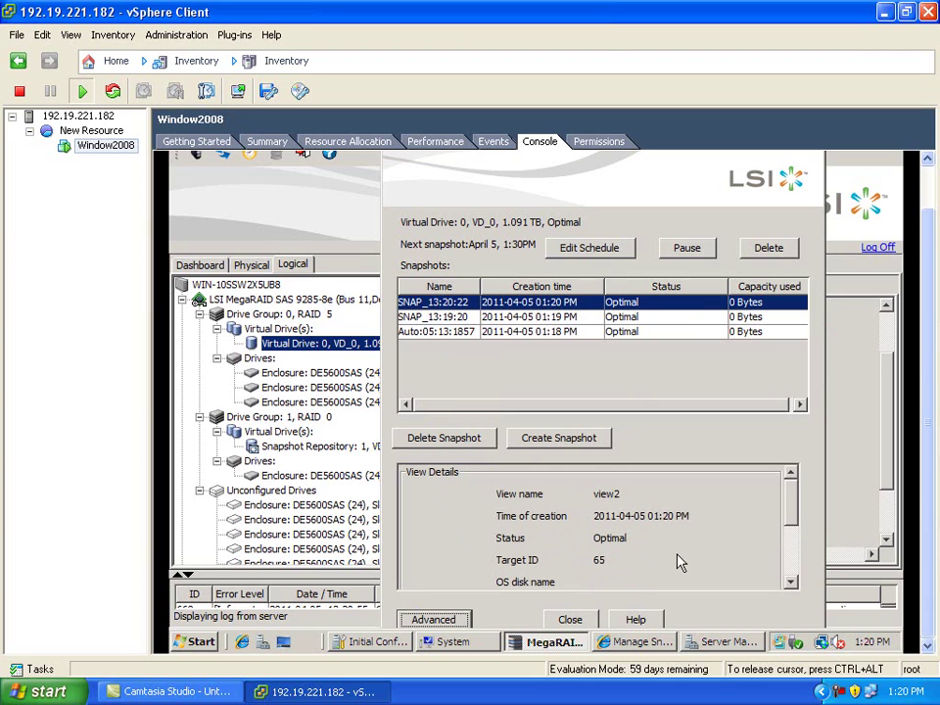
Leave advanced snapshot settings unchanged, exit snapshot management, and show the Physical view.
{"action": "left_click", "coordinate": [461, 624]}
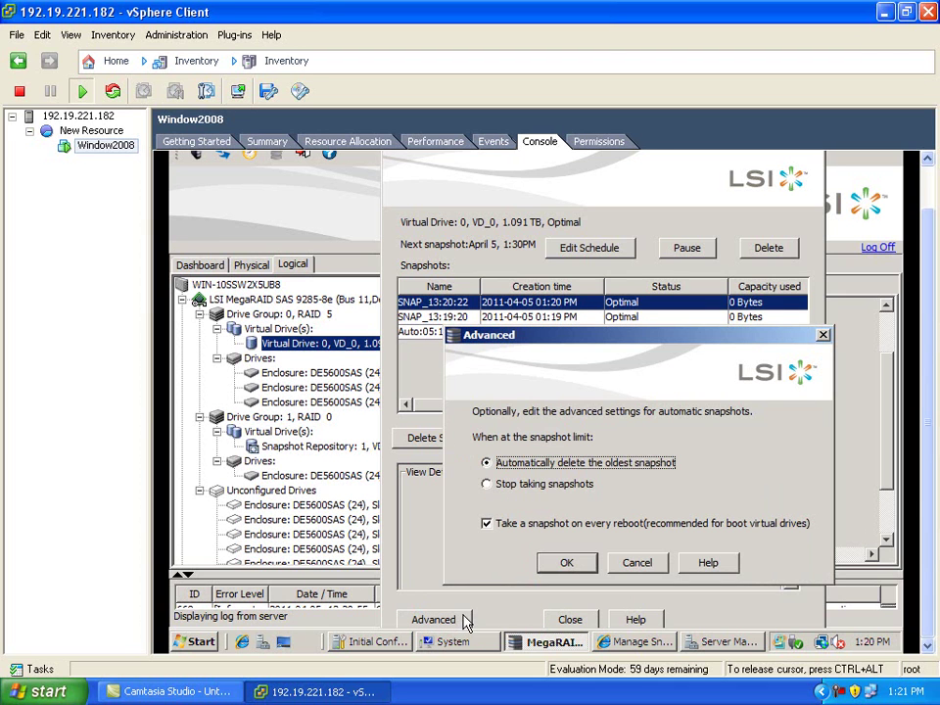
{"action": "left_click", "coordinate": [570, 562]}
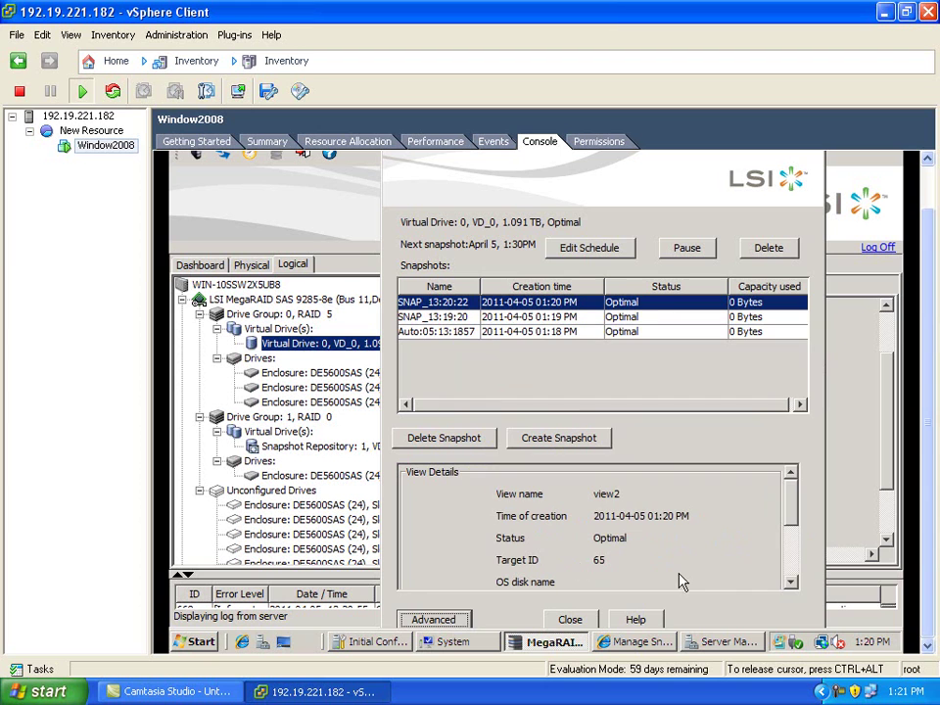
{"action": "left_click", "coordinate": [571, 620]}
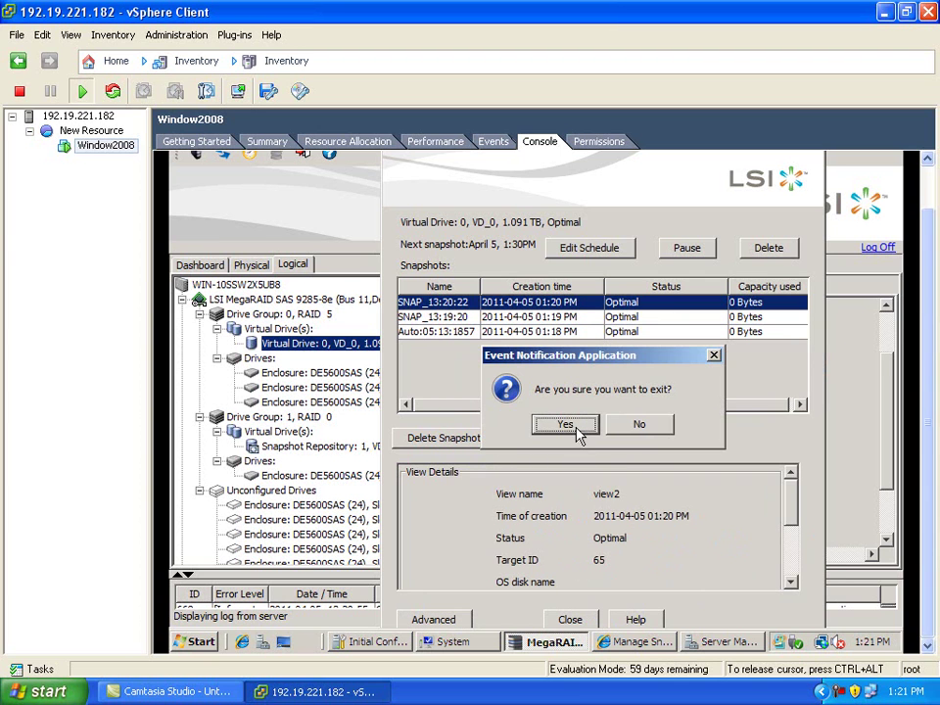
{"action": "left_click", "coordinate": [576, 431]}
{"action": "left_click", "coordinate": [251, 266]}
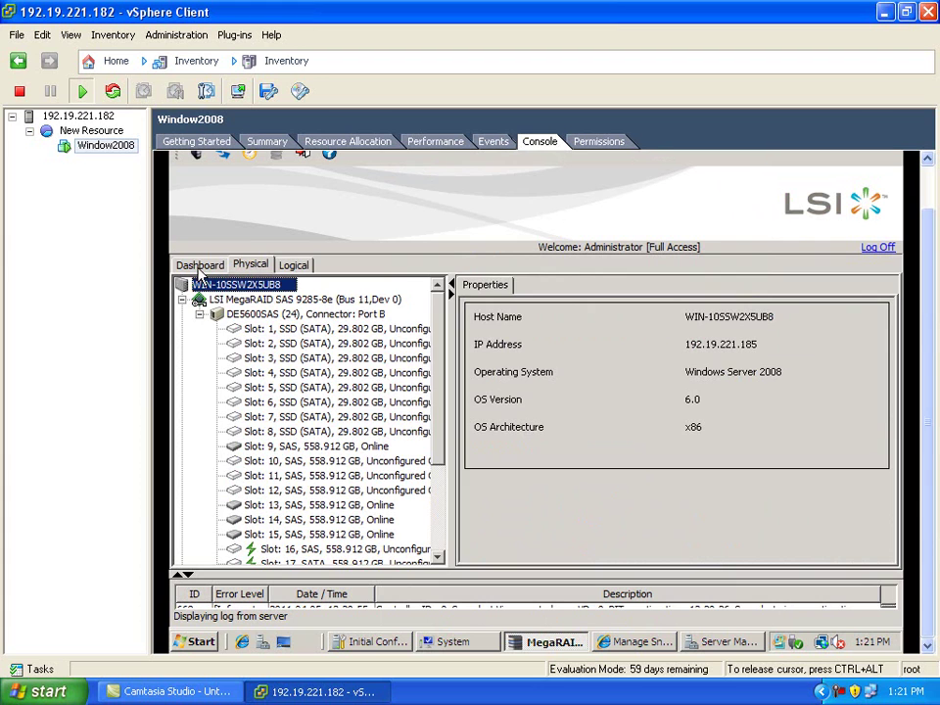
Show the controller dashboard, then minimize the vSphere Client to the Windows XP desktop.
{"action": "left_click", "coordinate": [199, 271]}
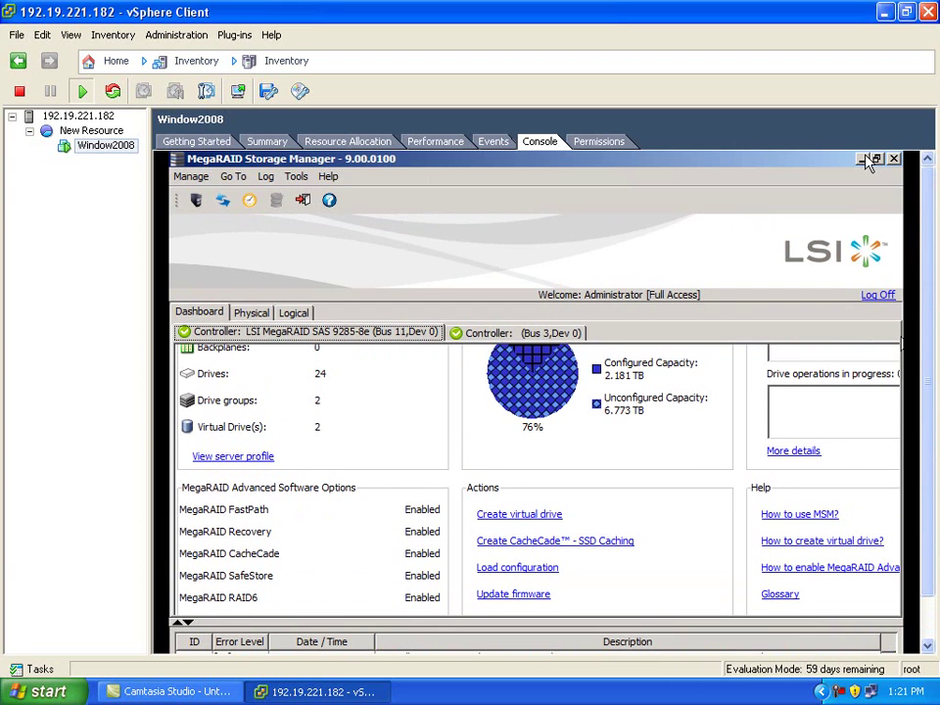
{"action": "left_click", "coordinate": [884, 12]}
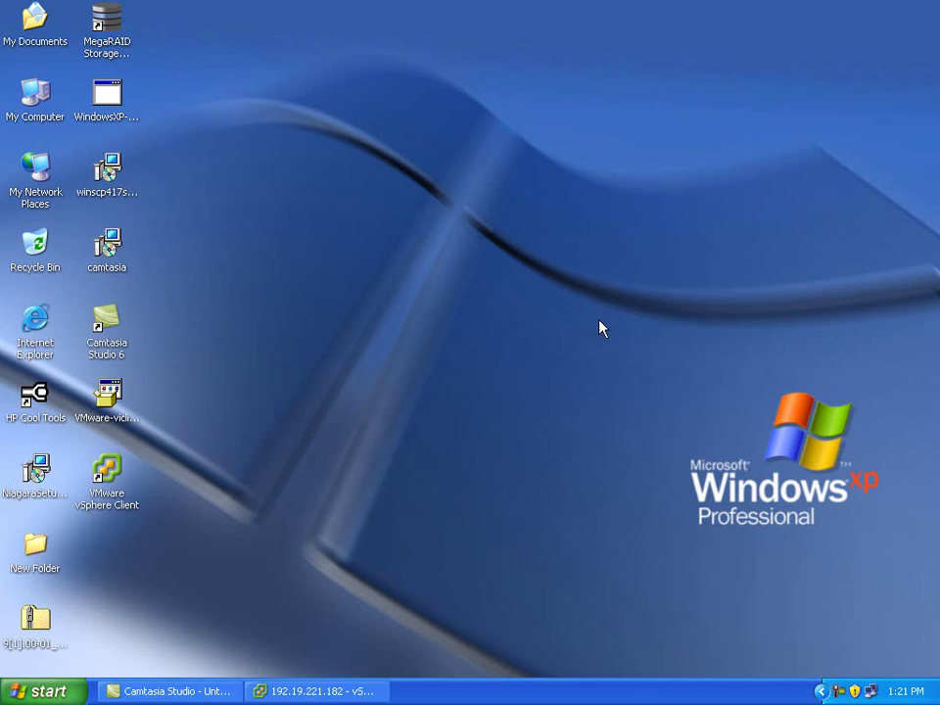